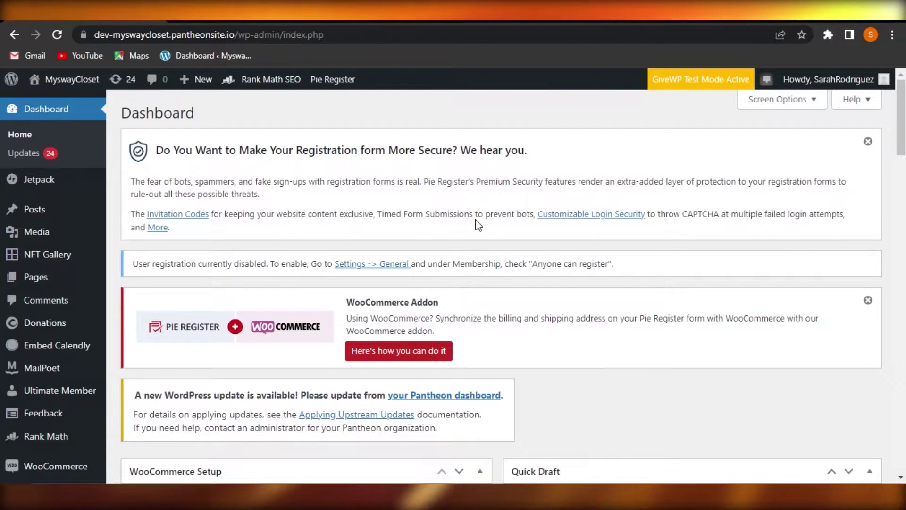
Scroll down and back up through the WordPress dashboard before moving to the CryptoPunks page
scroll(478, 225, "down", 10)
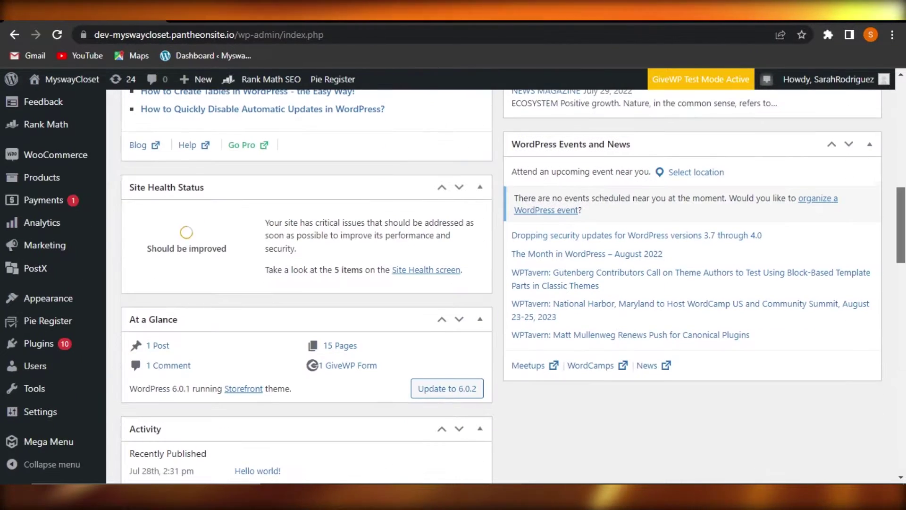
left_click_drag(904, 222, 904, 116)
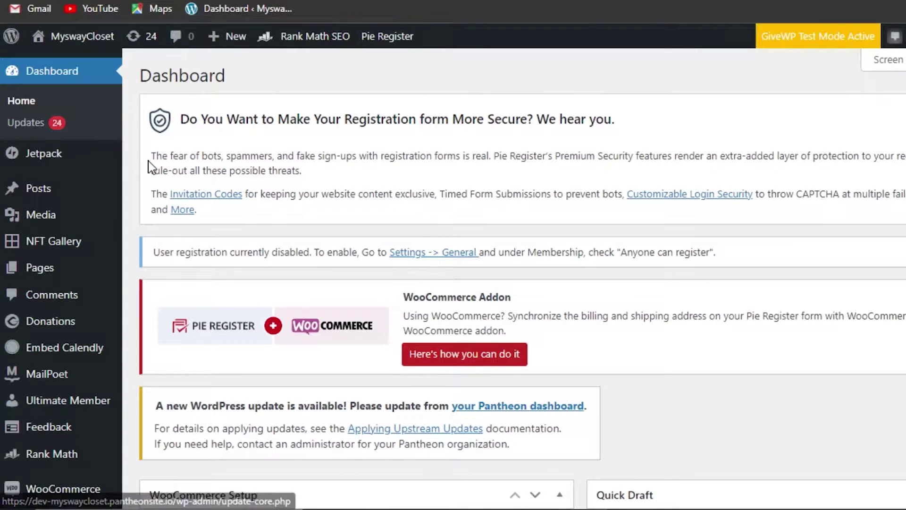
mouse_move(81, 47)
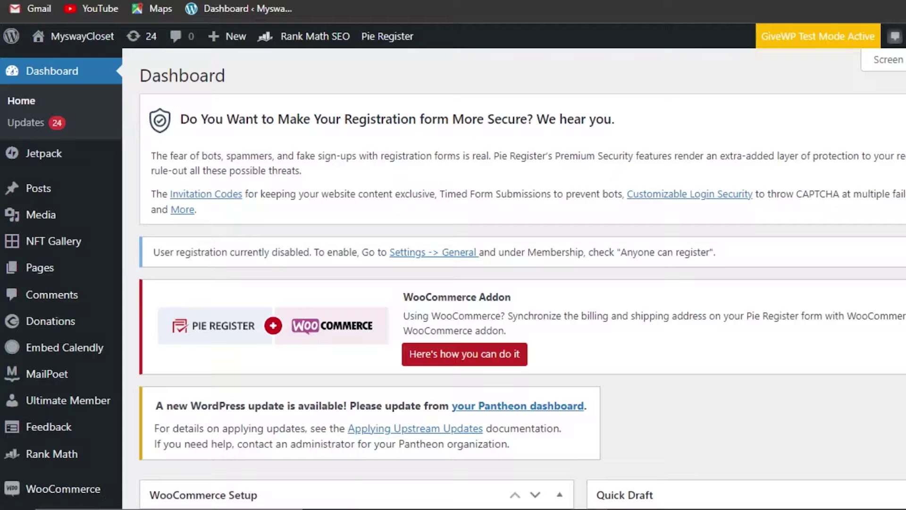
scroll(523, 278, "down", 15)
scroll(522, 278, "up", 12)
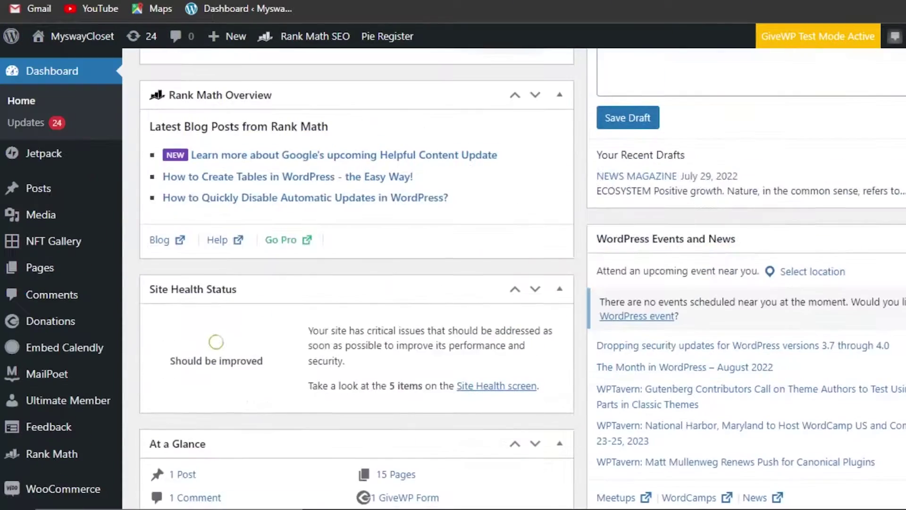
scroll(522, 278, "up", 8)
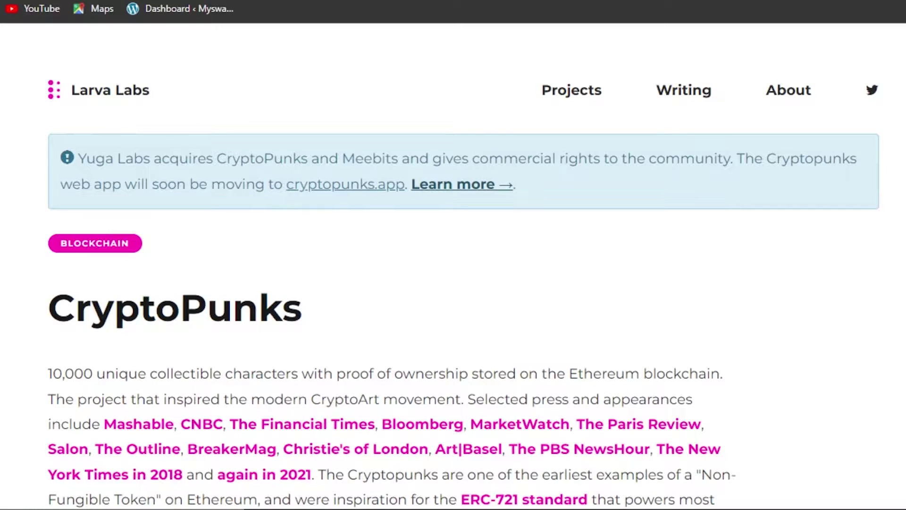
Scroll through the CryptoPunks stats, then select and clear the 67.4 ETH lowest-price figure
scroll(453, 264, "down", 15)
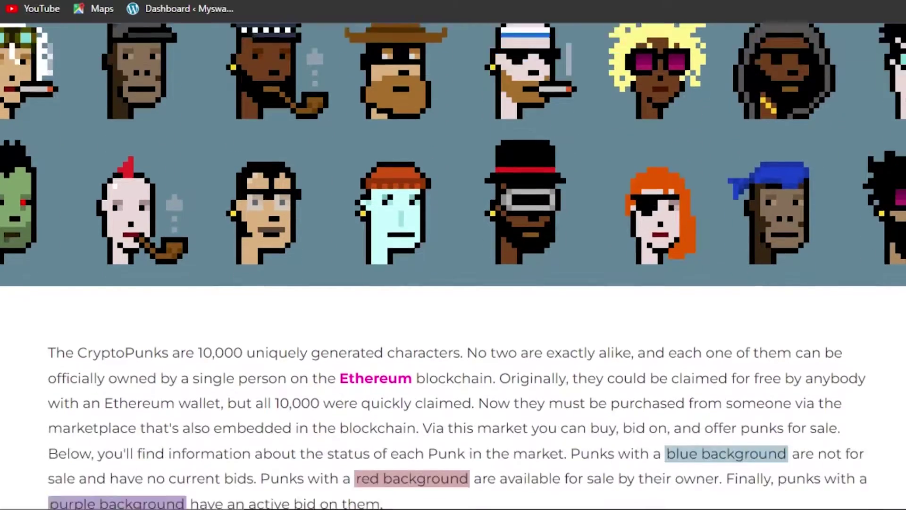
scroll(453, 264, "down", 3)
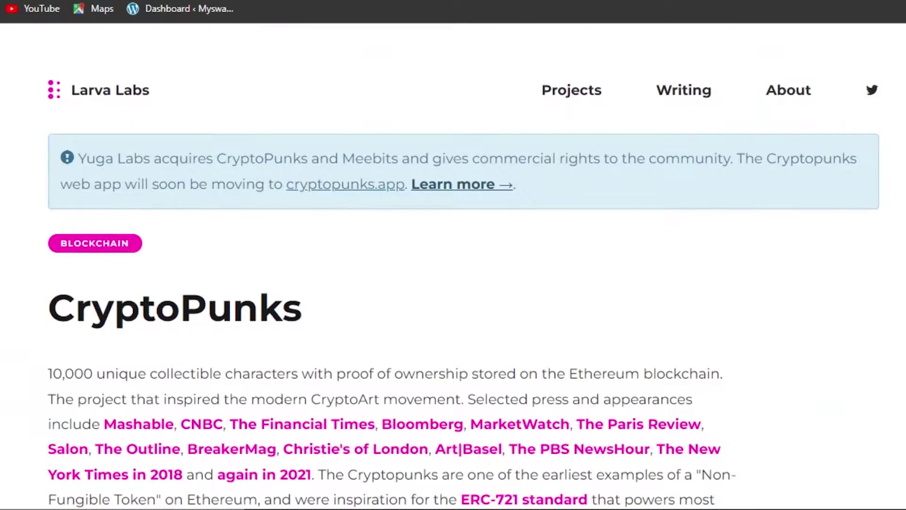
scroll(453, 265, "down", 20)
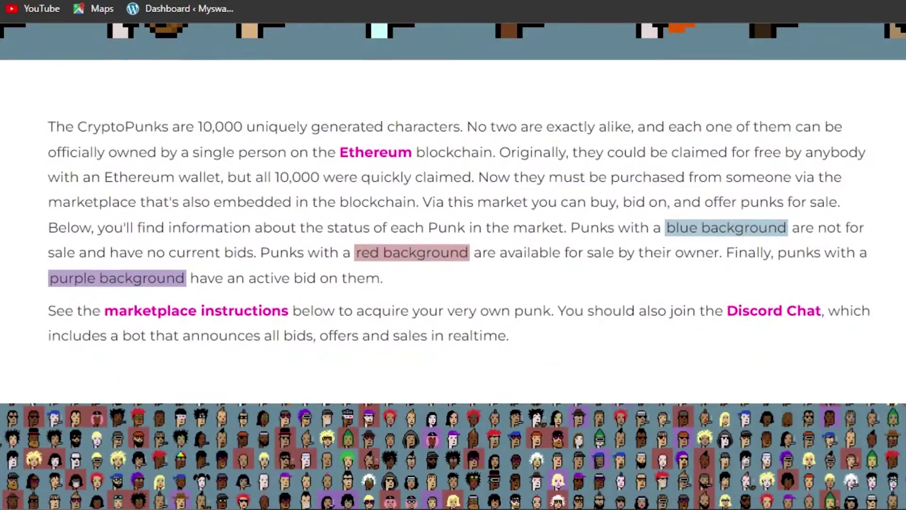
scroll(453, 264, "down", 20)
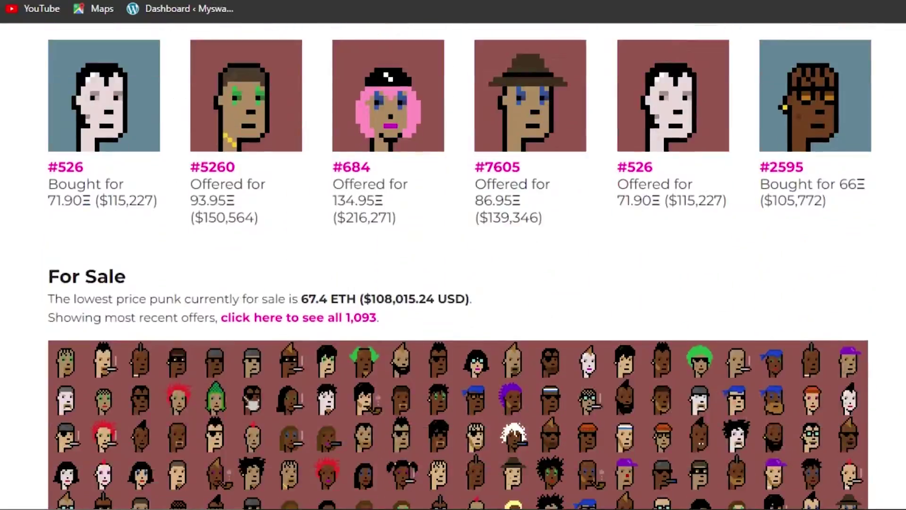
scroll(453, 264, "down", 20)
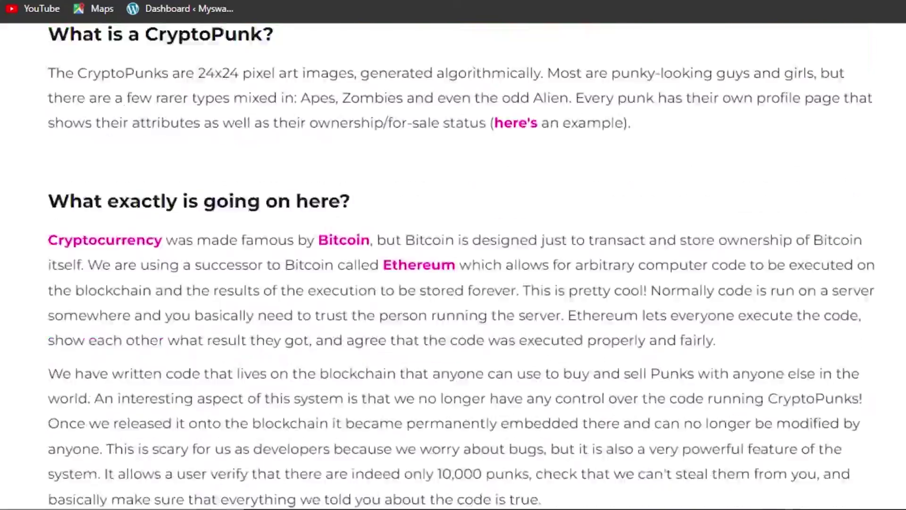
scroll(453, 264, "up", 20)
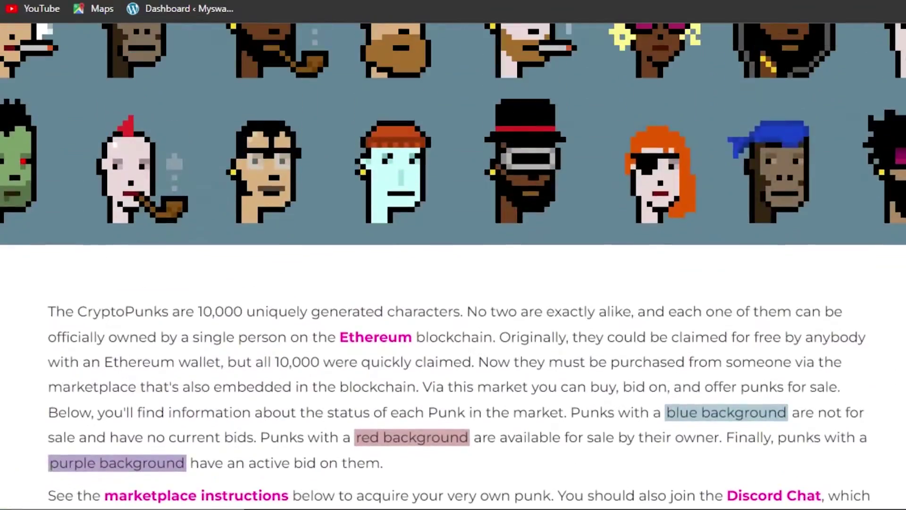
scroll(453, 264, "up", 10)
scroll(453, 265, "down", 20)
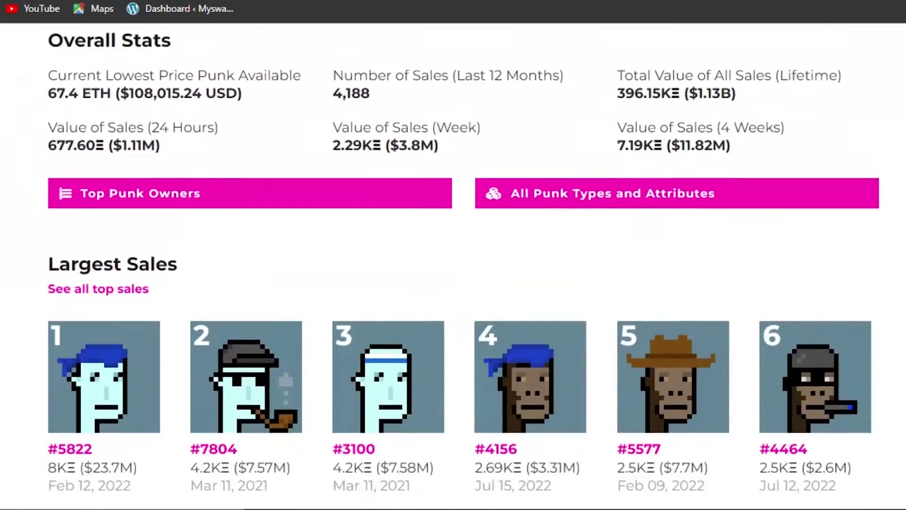
scroll(453, 264, "up", 4)
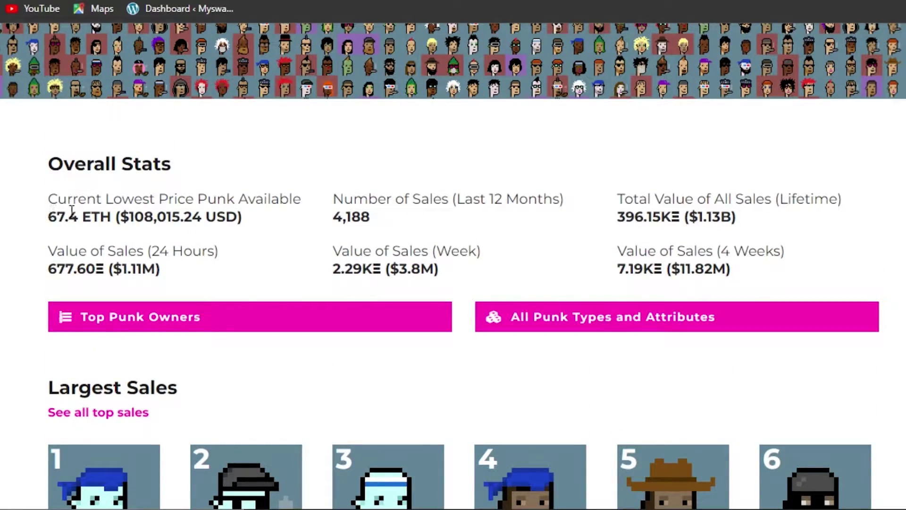
left_click_drag(217, 212, 45, 218)
left_click(18, 232)
Scroll further down through the CryptoPunks sales and bids listings
scroll(453, 264, "down", 15)
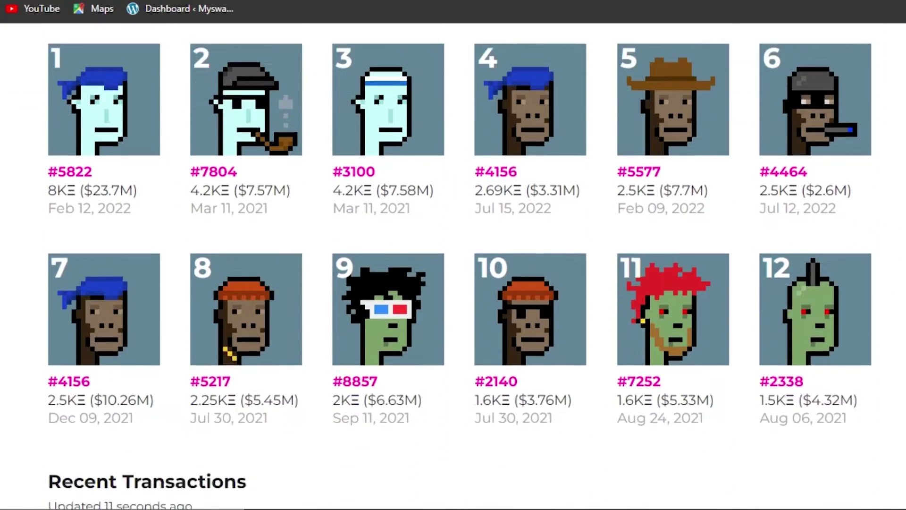
scroll(453, 264, "down", 11)
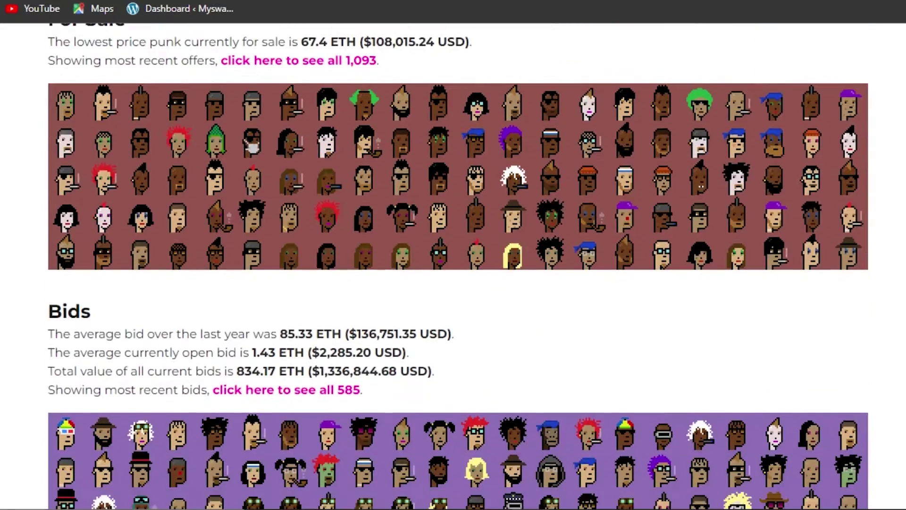
scroll(453, 264, "down", 20)
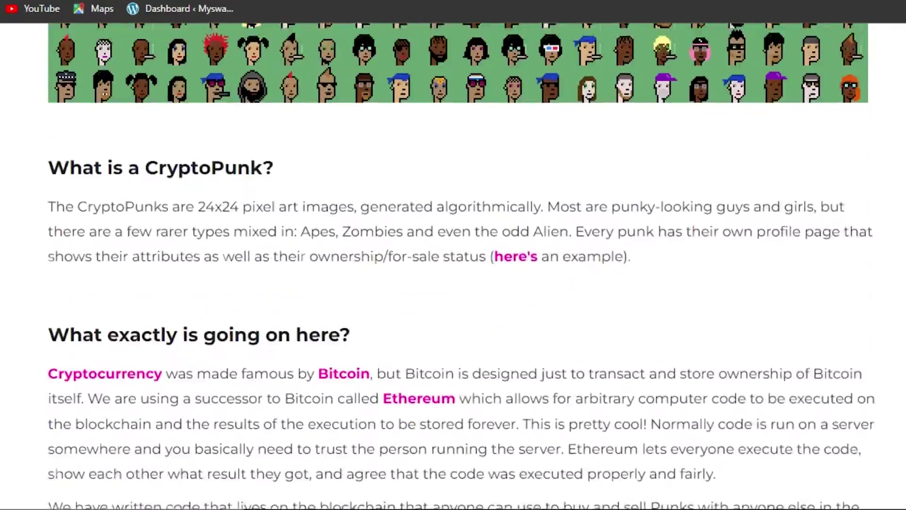
scroll(453, 265, "up", 13)
scroll(453, 264, "up", 20)
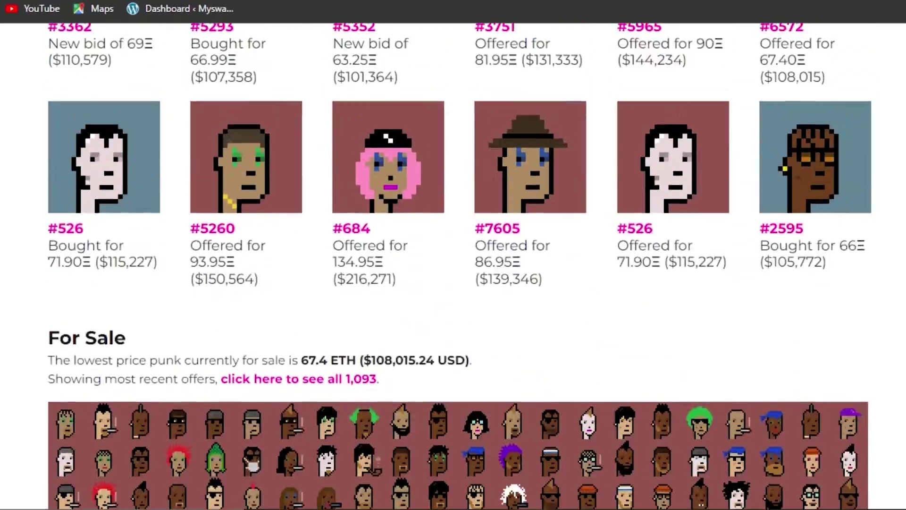
scroll(452, 264, "down", 10)
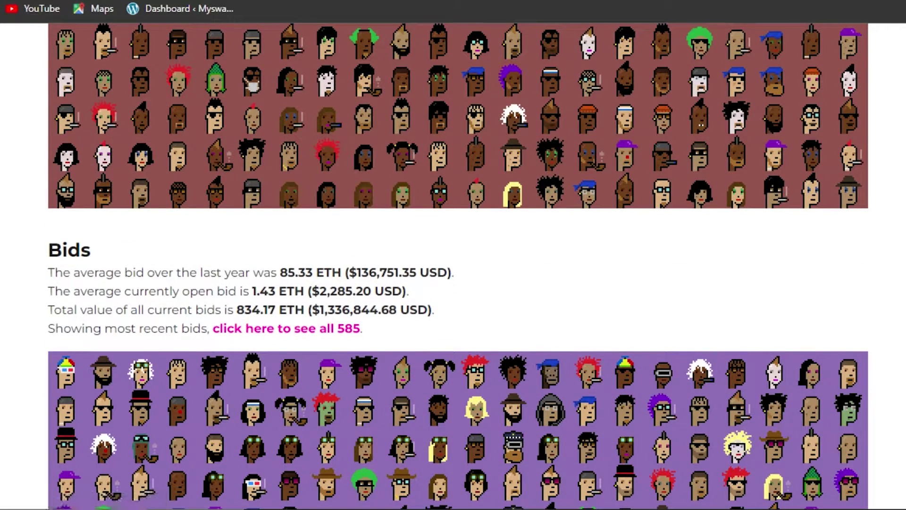
scroll(453, 264, "down", 20)
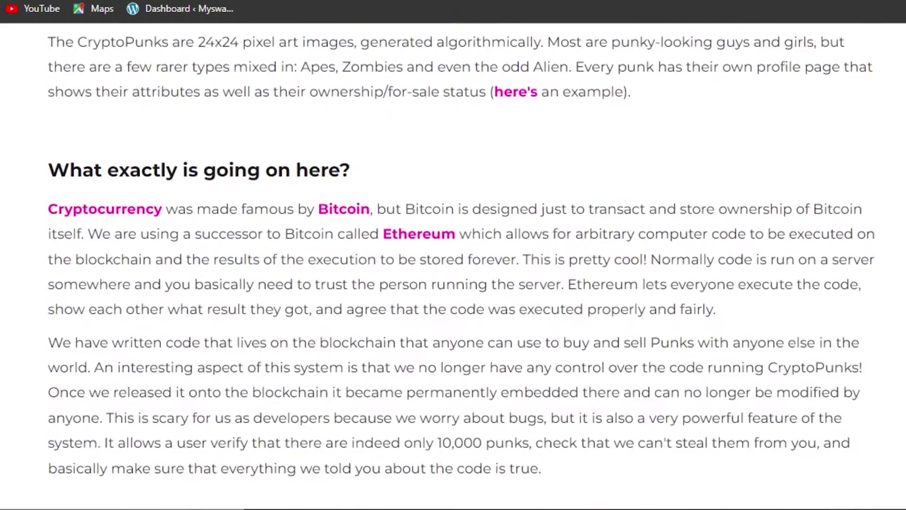
scroll(306, 225, "down", 9)
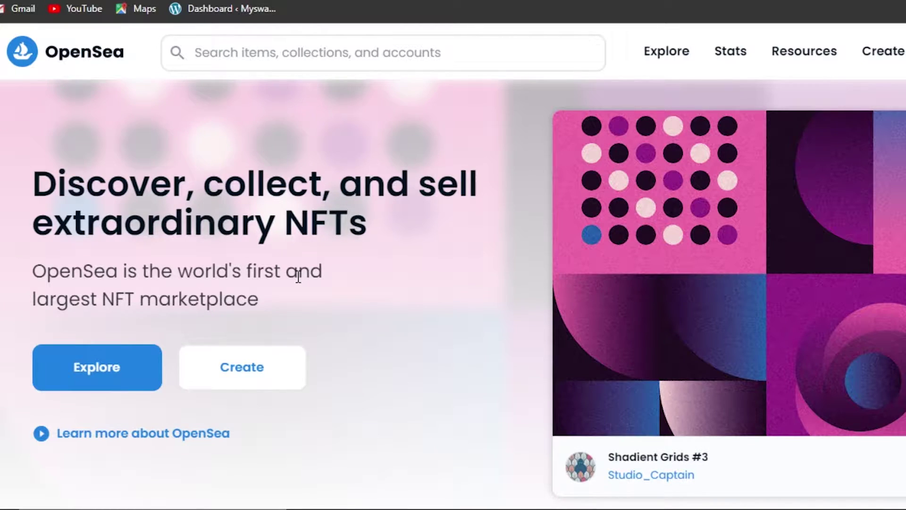
Scroll the OpenSea marketplace home page down and back up
scroll(464, 235, "down", 8)
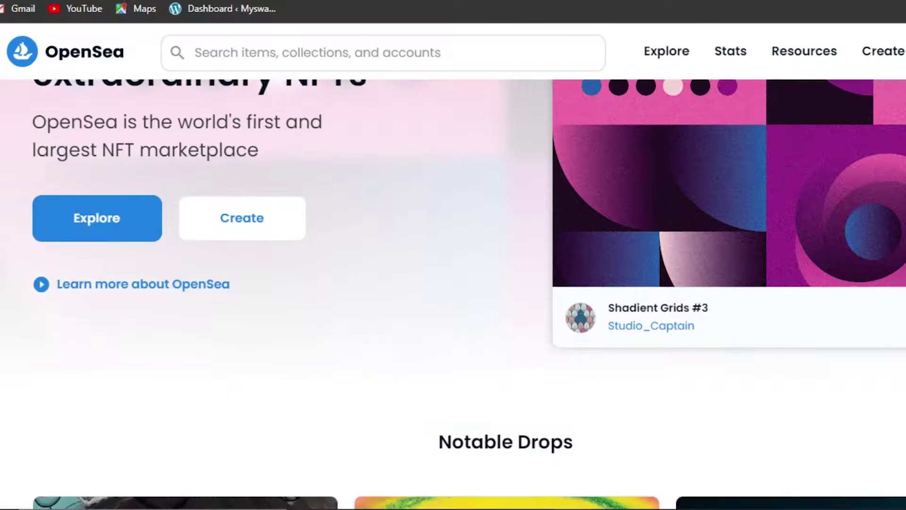
scroll(453, 283, "down", 5)
scroll(453, 284, "up", 12)
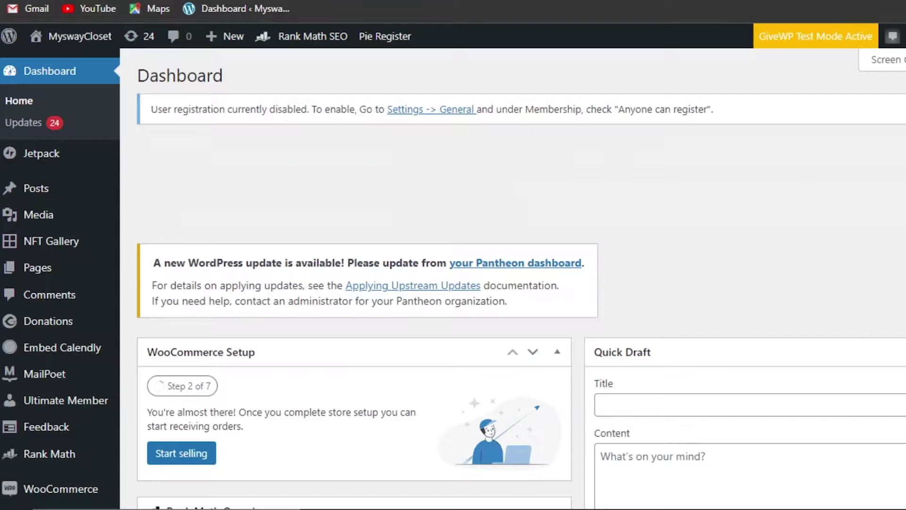
scroll(453, 283, "down", 12)
scroll(453, 283, "up", 12)
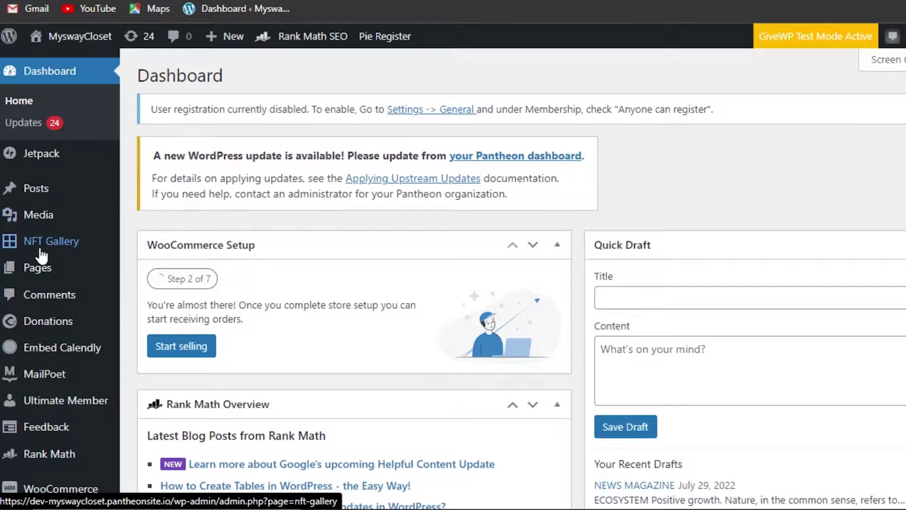
scroll(41, 255, "down", 9)
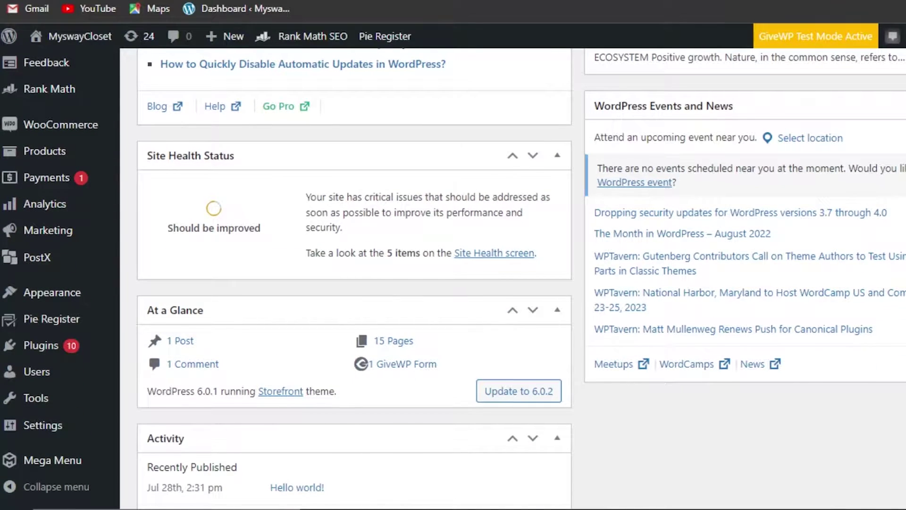
scroll(512, 278, "up", 3)
scroll(354, 278, "down", 9)
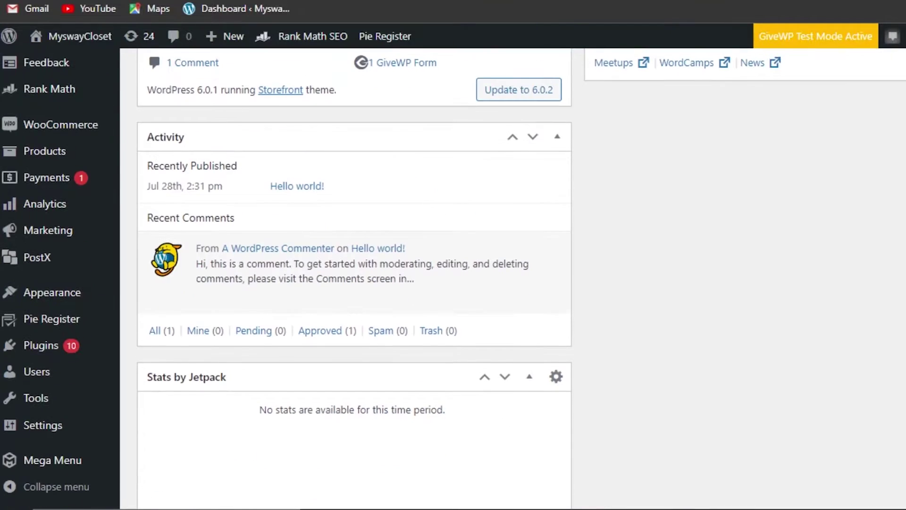
mouse_move(63, 294)
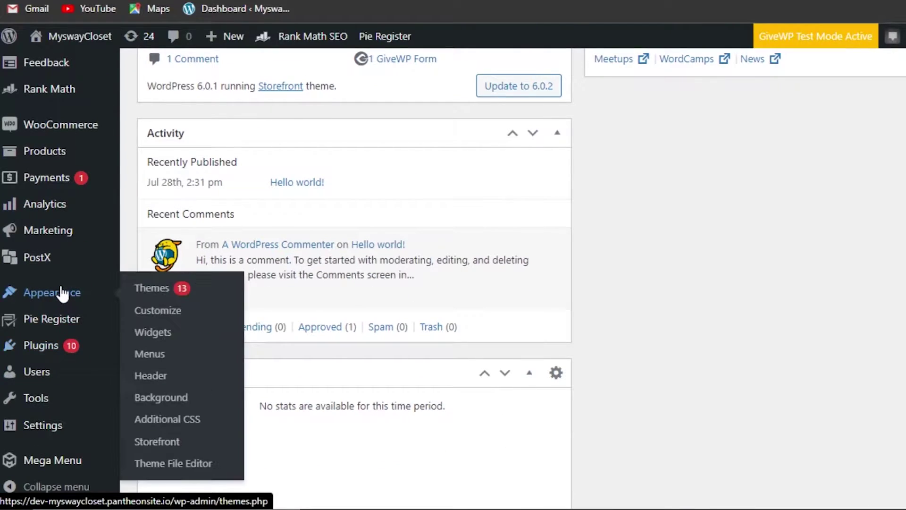
Go to the site's Themes page and scroll through the Add Themes grid
left_click(169, 290)
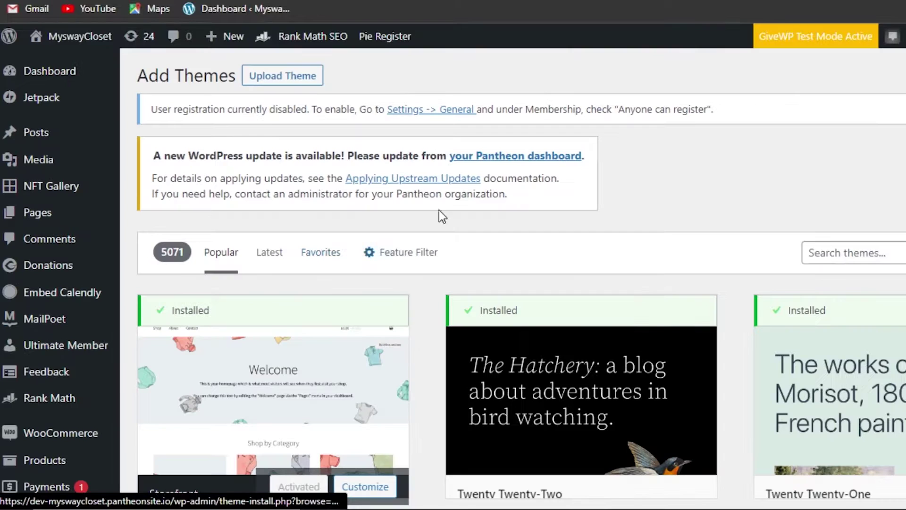
scroll(283, 192, "down", 2)
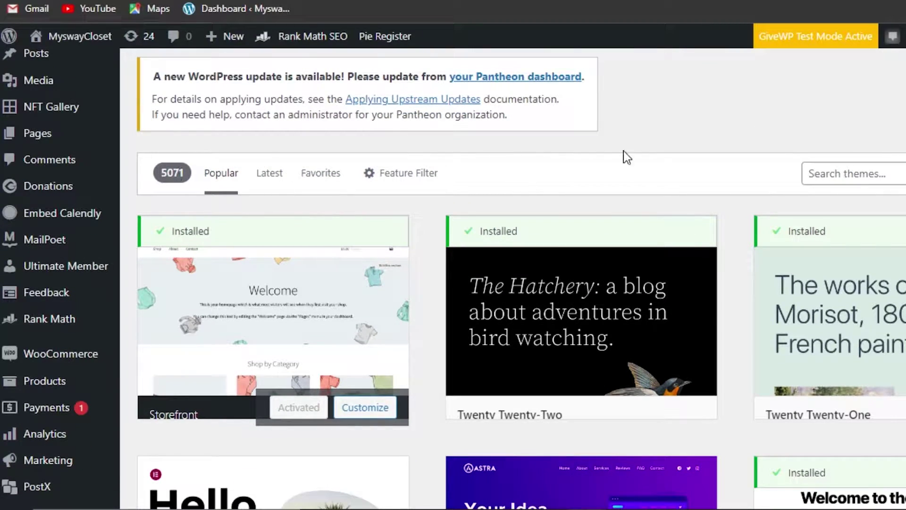
scroll(519, 278, "down", 10)
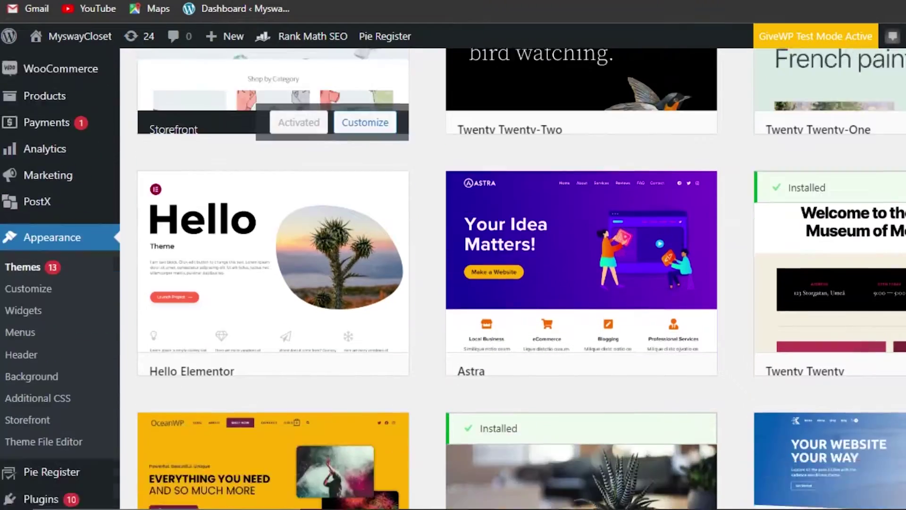
scroll(519, 278, "down", 5)
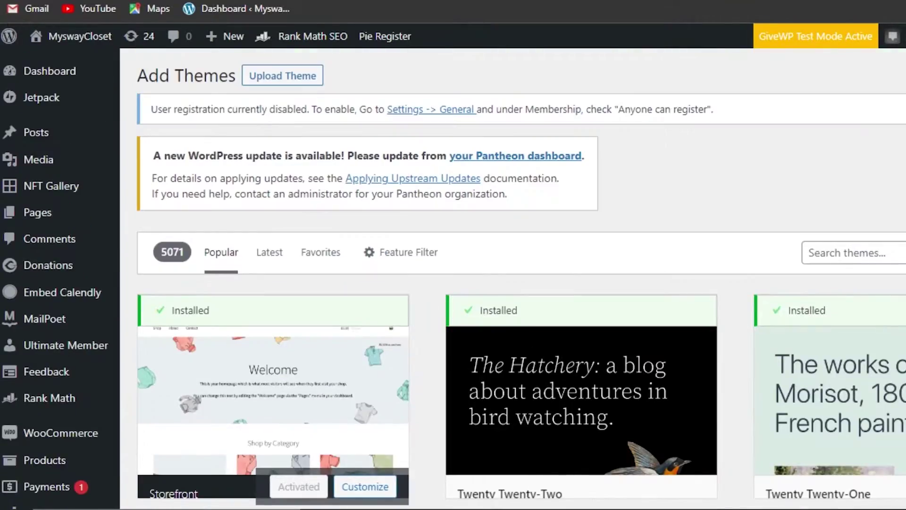
scroll(519, 279, "down", 10)
scroll(519, 278, "down", 10)
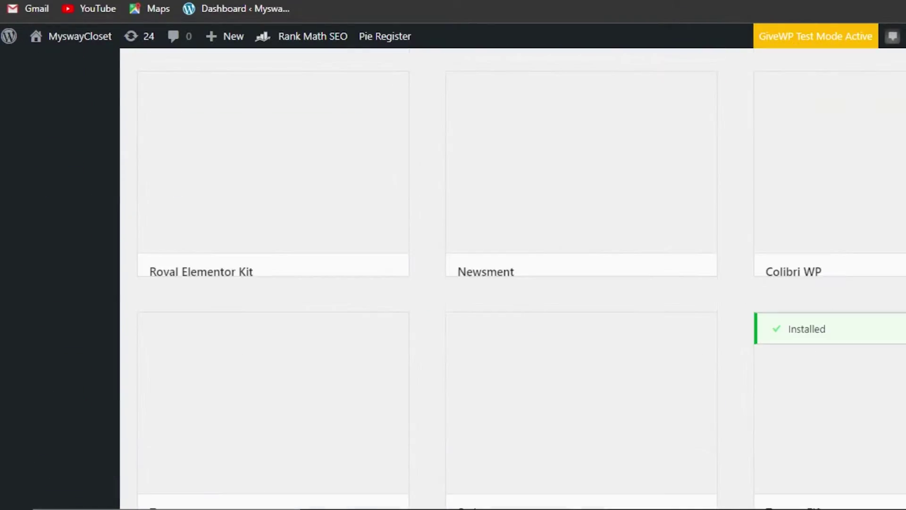
scroll(519, 278, "up", 10)
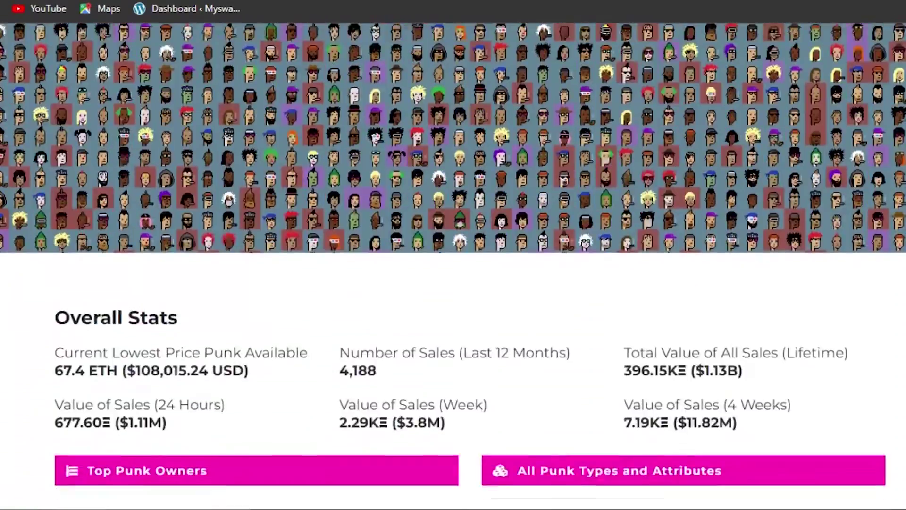
scroll(453, 264, "down", 15)
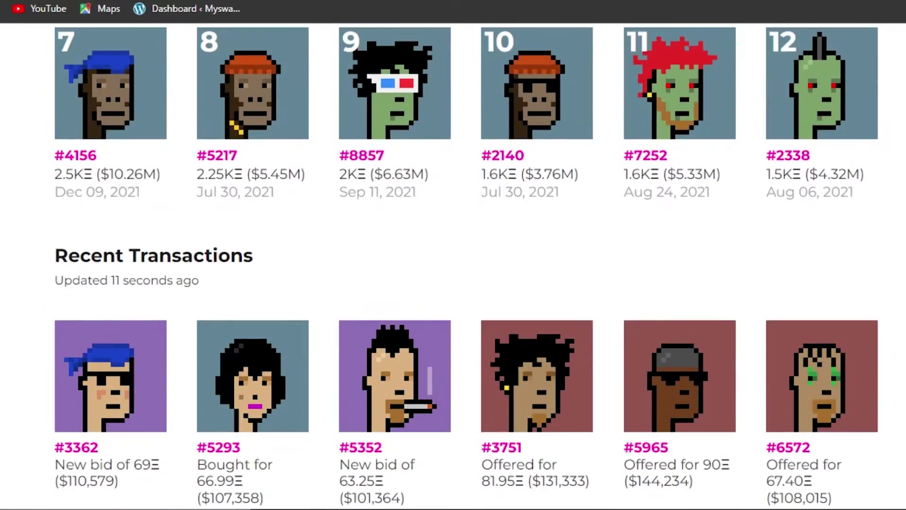
scroll(453, 264, "down", 6)
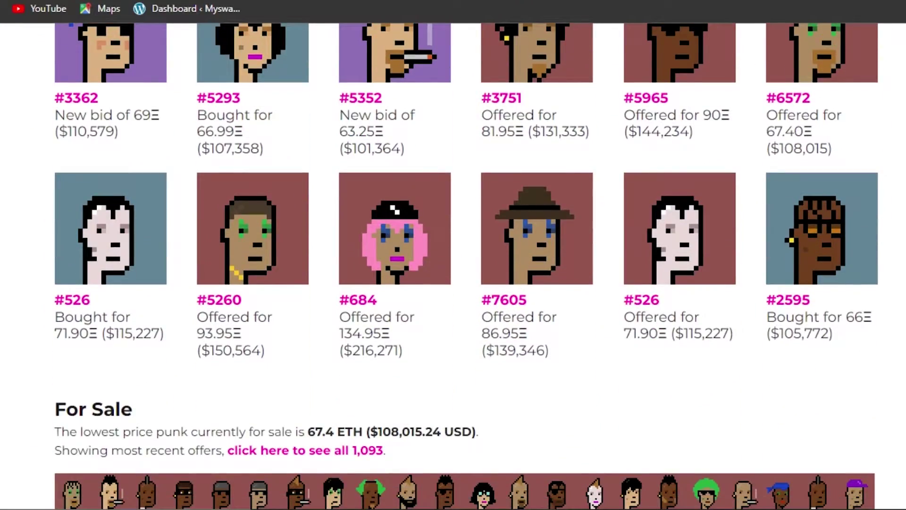
scroll(453, 264, "down", 8)
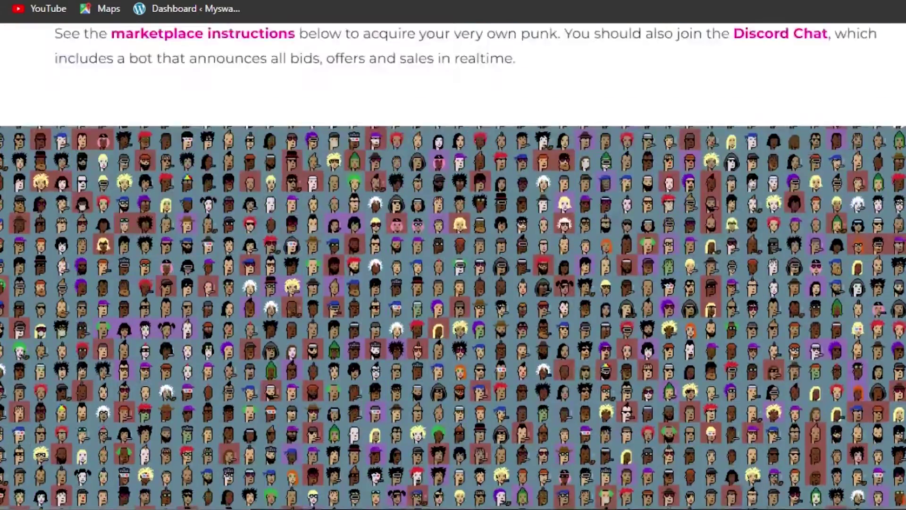
scroll(453, 264, "up", 20)
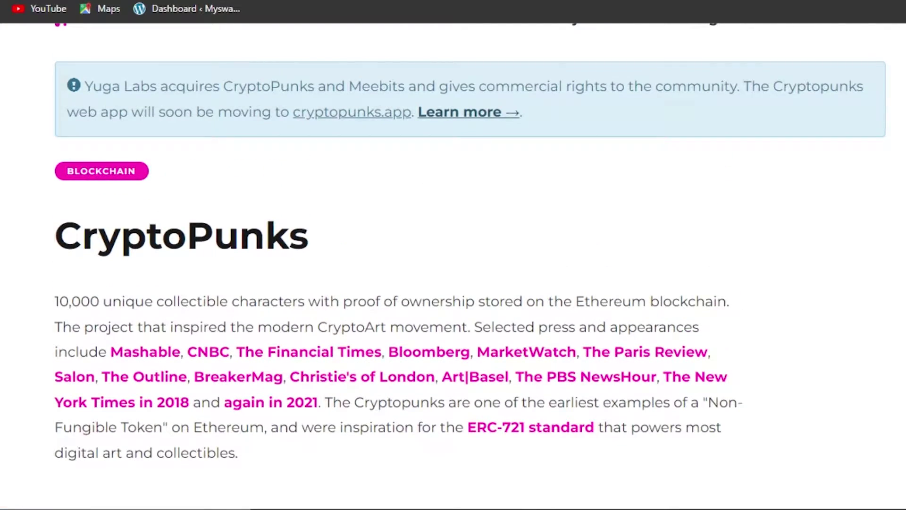
key("ctrl+minus")
scroll(453, 265, "down", 6)
key("ctrl+plus")
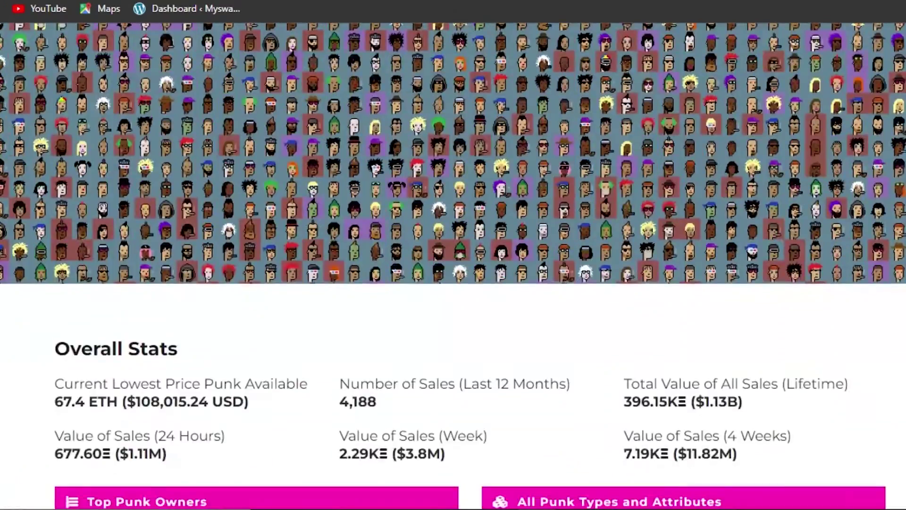
scroll(453, 264, "down", 3)
scroll(453, 264, "up", 8)
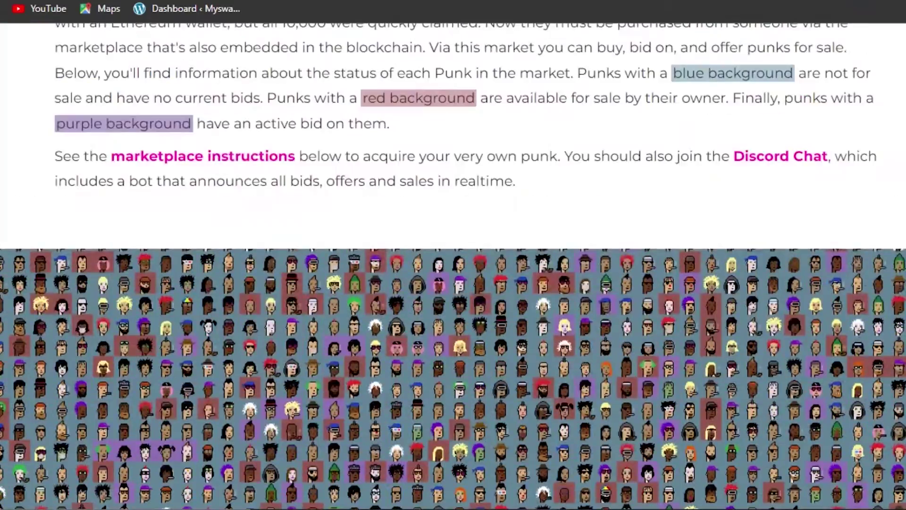
scroll(453, 264, "up", 10)
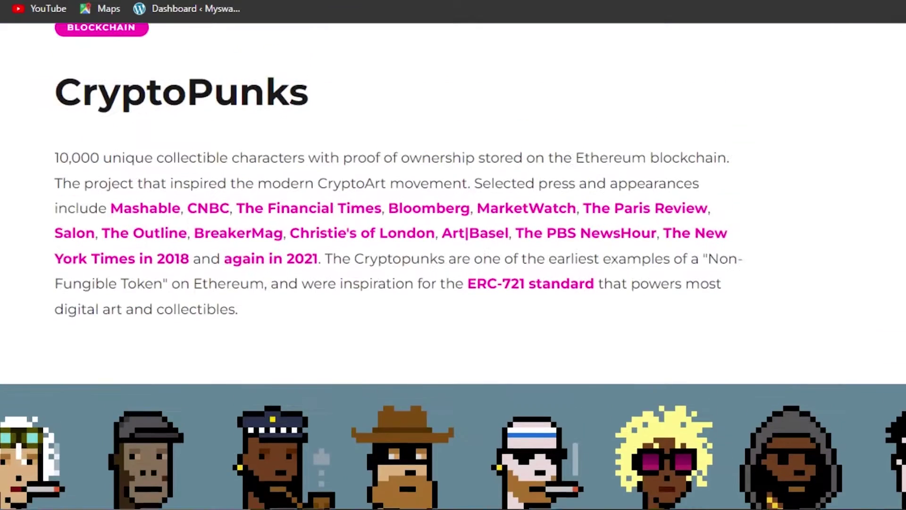
scroll(453, 264, "up", 4)
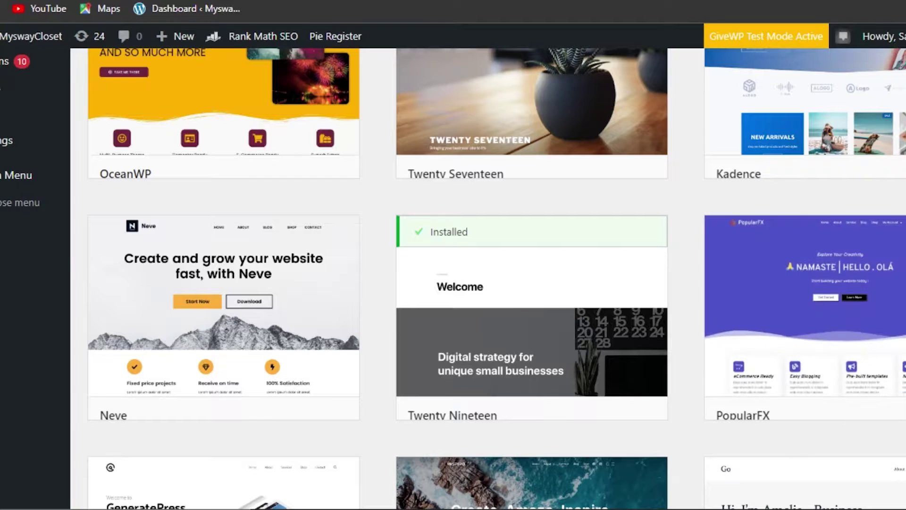
Scroll down through the Popular theme listings and back up to the Add Themes header
scroll(488, 279, "down", 8)
scroll(488, 279, "down", 10)
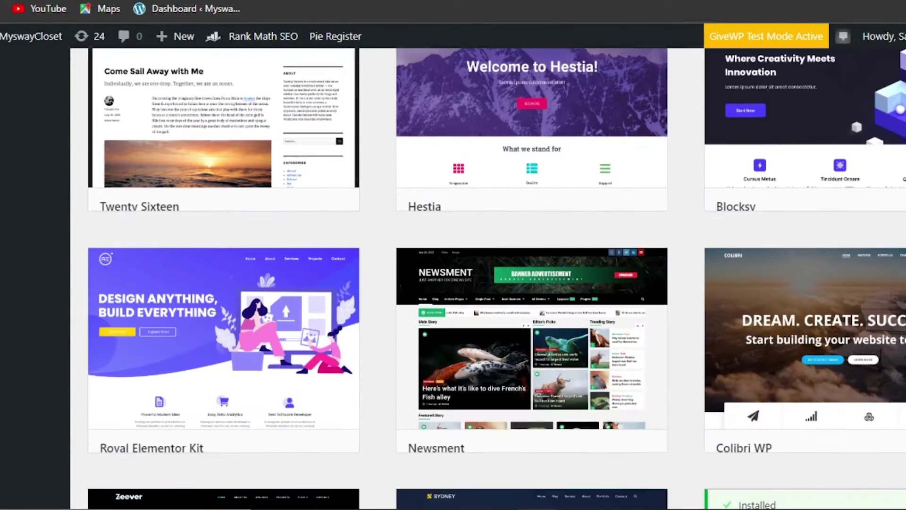
scroll(487, 278, "down", 20)
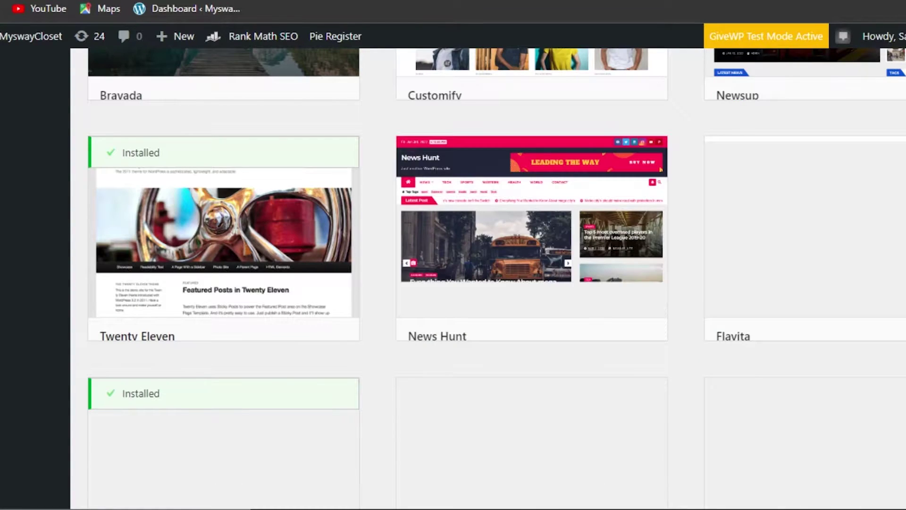
scroll(391, 313, "up", 5)
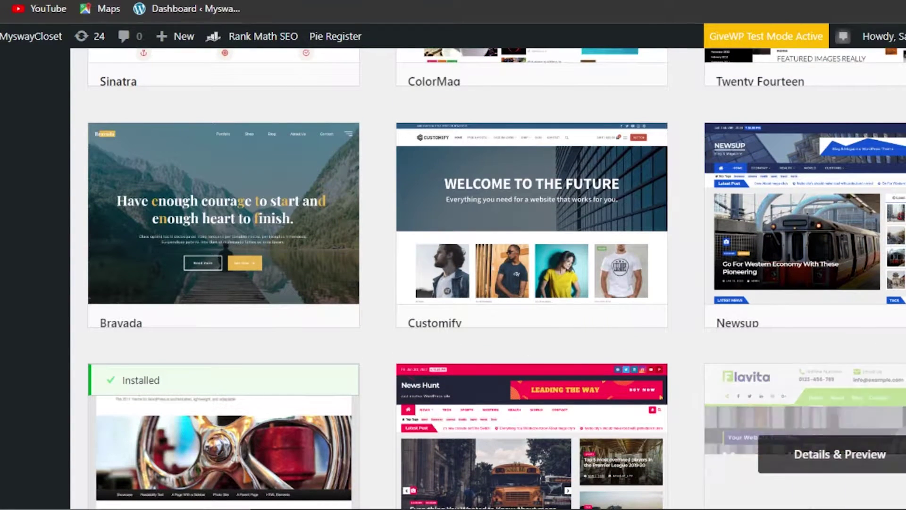
scroll(802, 424, "down", 10)
scroll(495, 283, "down", 3)
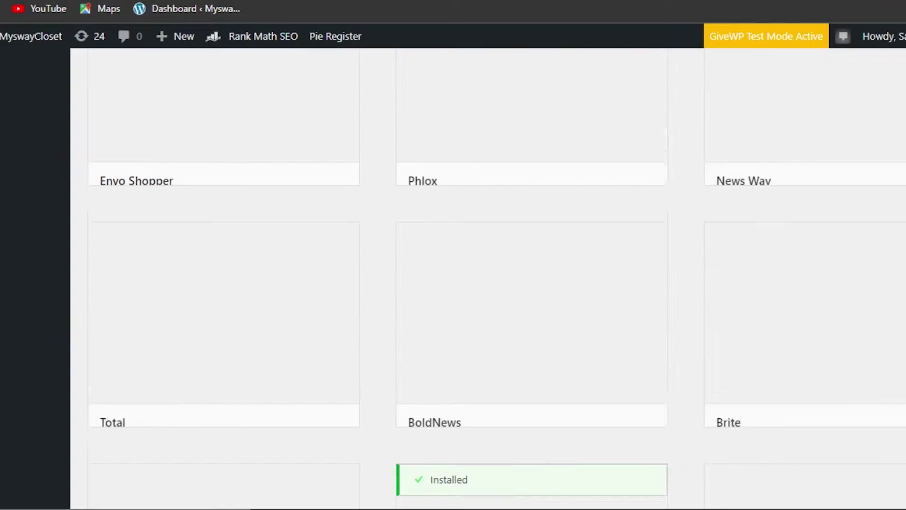
scroll(496, 284, "up", 15)
scroll(519, 283, "up", 20)
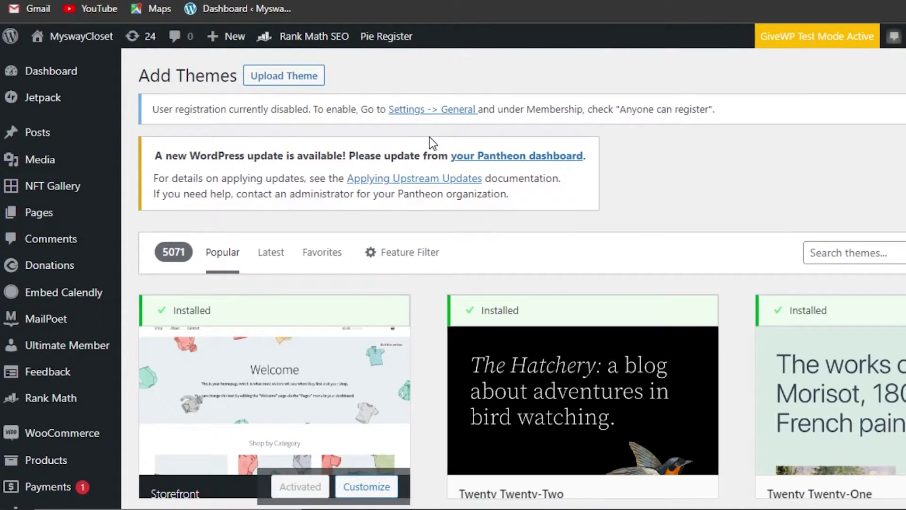
mouse_move(75, 36)
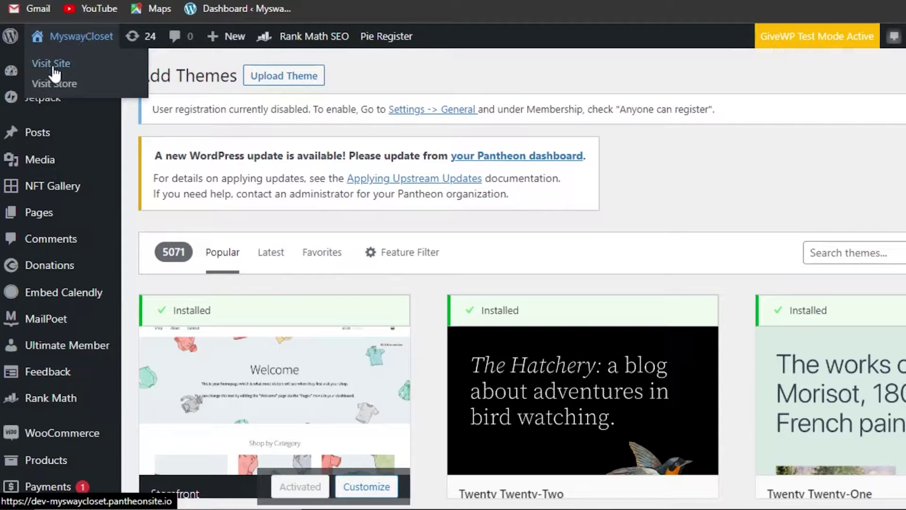
mouse_move(295, 338)
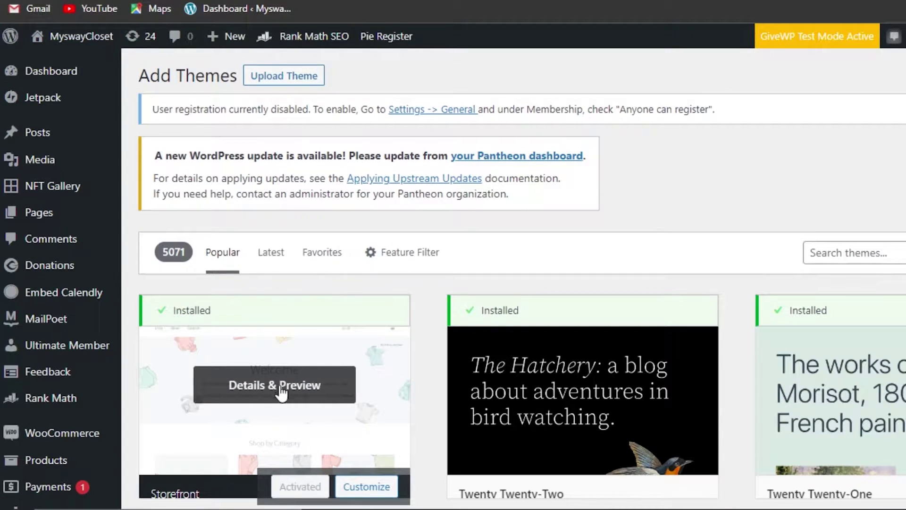
mouse_move(295, 416)
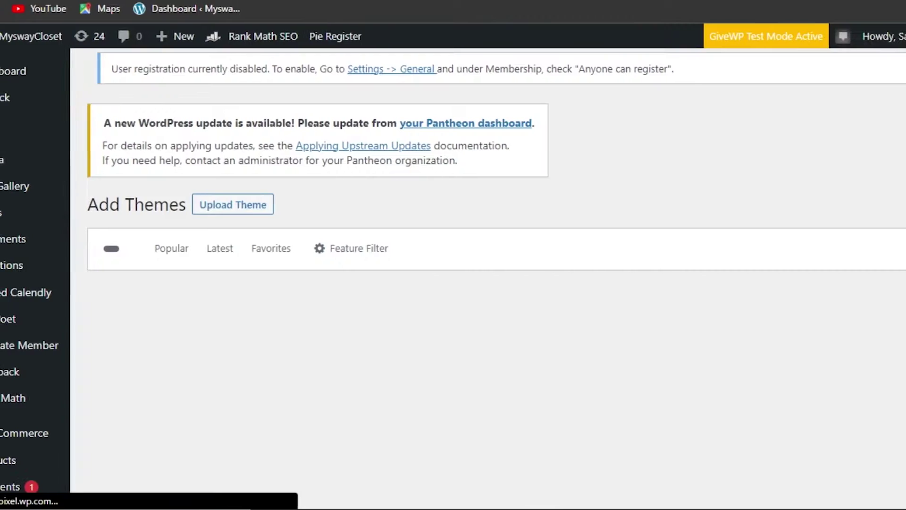
mouse_move(25, 166)
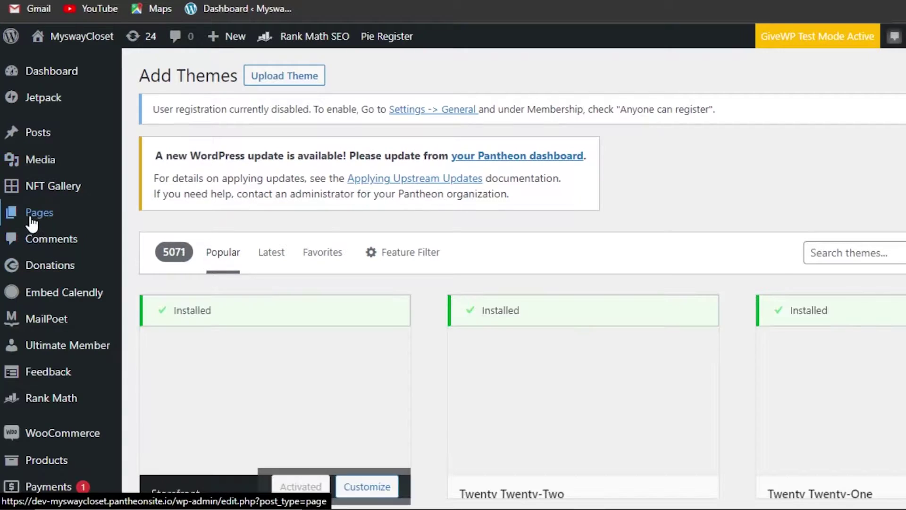
mouse_move(33, 220)
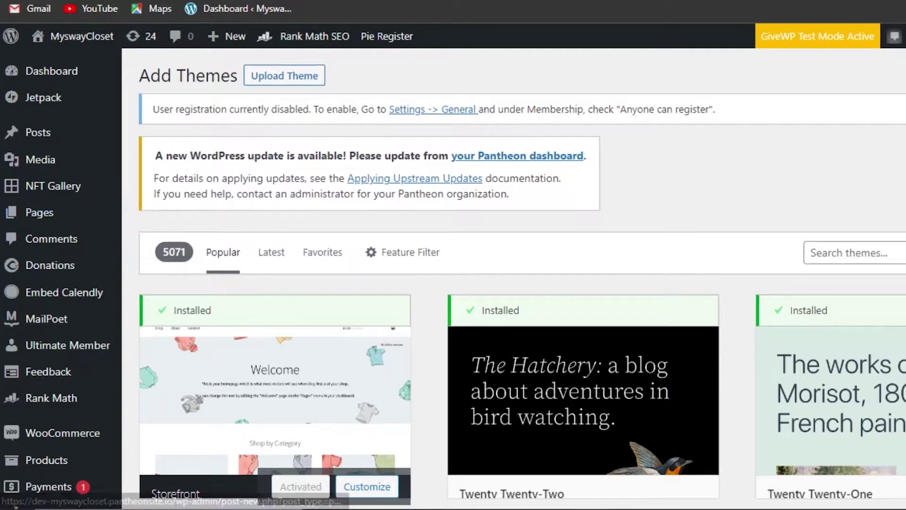
scroll(227, 233, "down", 8)
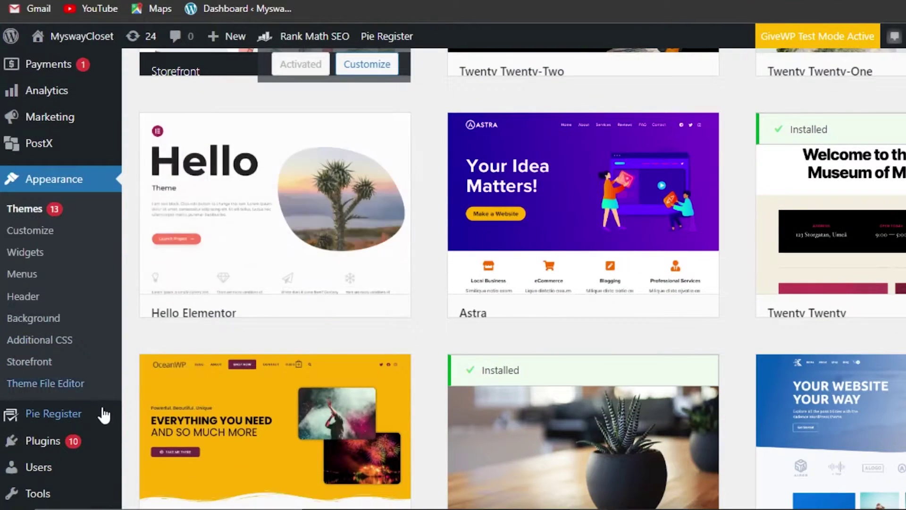
Search the WordPress plugin directory for 'nft' from the Add New Plugins page
mouse_move(67, 439)
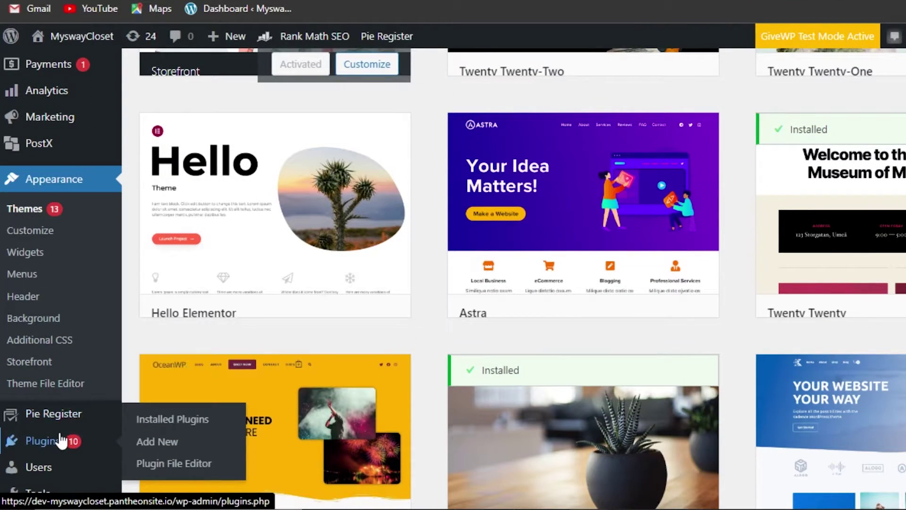
left_click(183, 442)
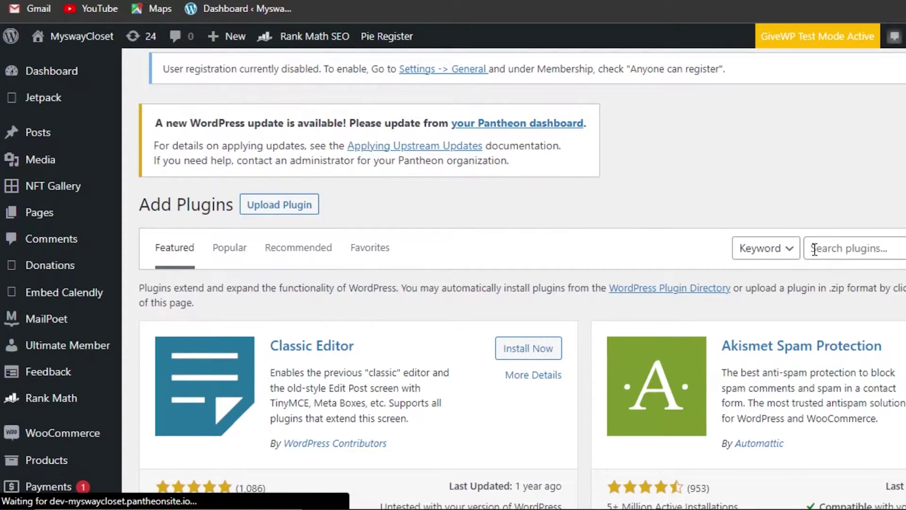
left_click(904, 246)
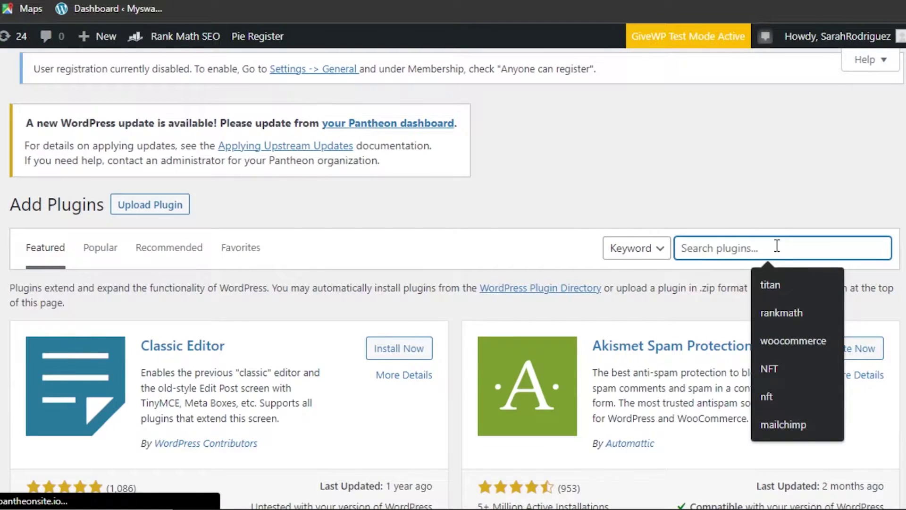
type("nft")
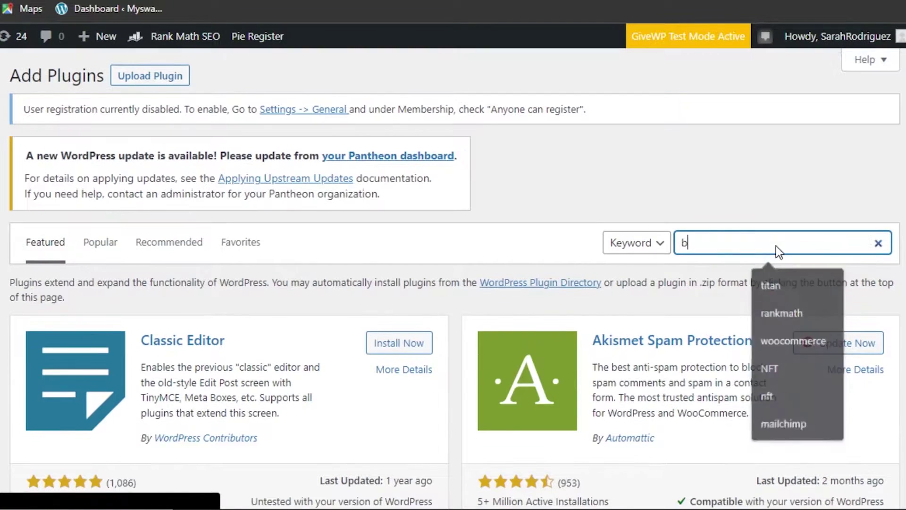
Scroll through the 'nft' plugin search results and back to the top
scroll(453, 283, "down", 4)
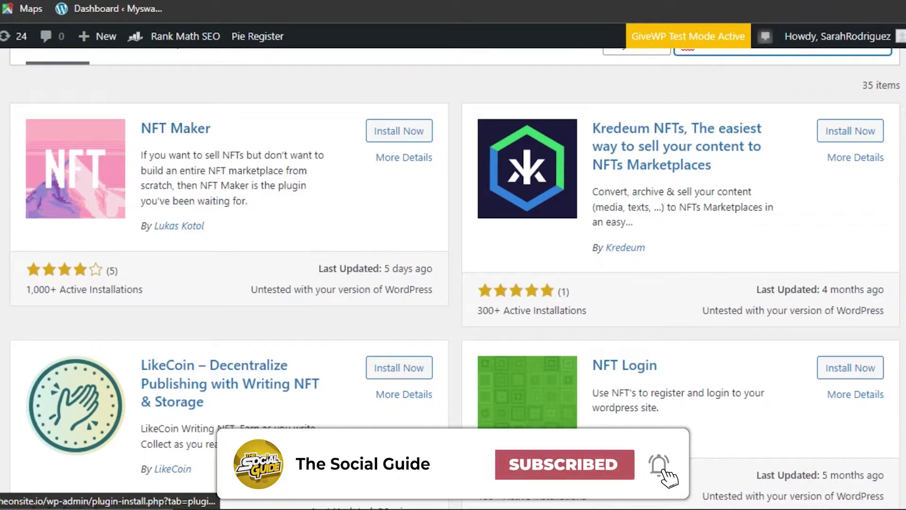
scroll(54, 144, "down", 2)
scroll(453, 278, "down", 9)
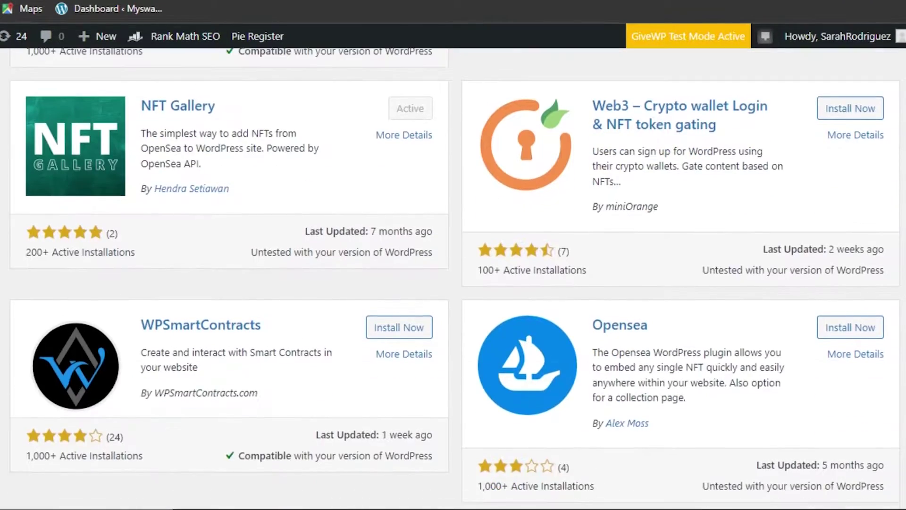
scroll(453, 279, "up", 1)
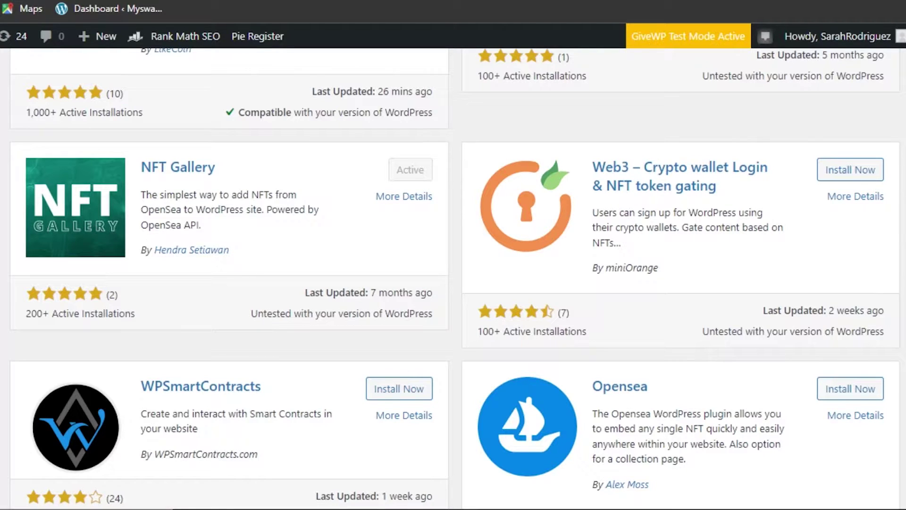
scroll(453, 279, "up", 10)
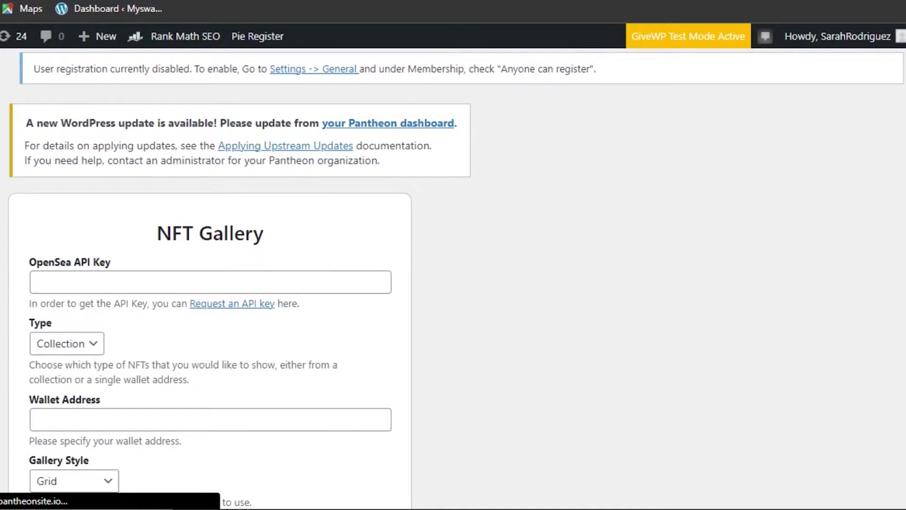
Choose Owner as the NFT Gallery type, then focus the Wallet Address field and Gallery Style list
scroll(651, 318, "down", 3)
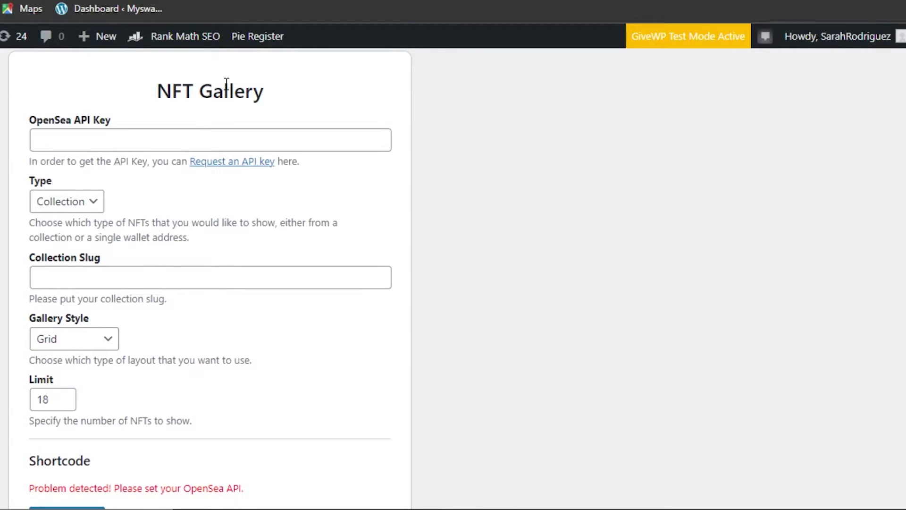
left_click(90, 137)
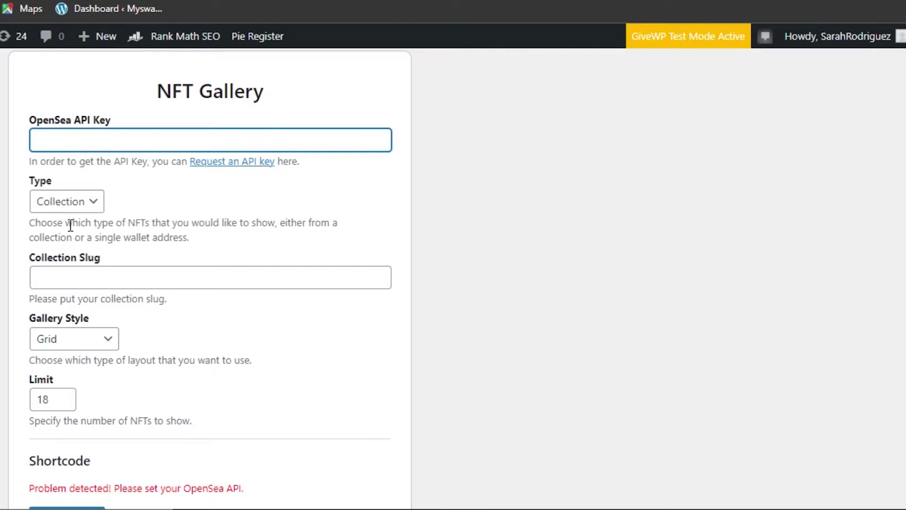
left_click(92, 201)
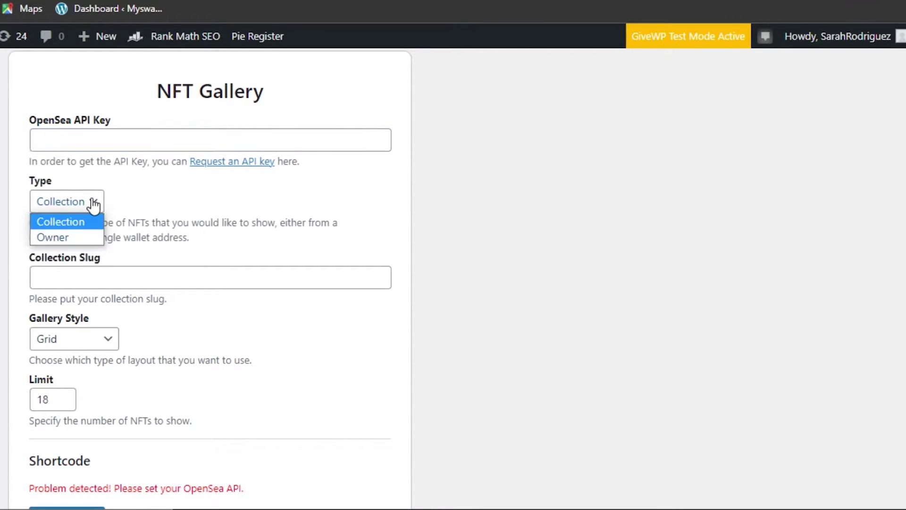
left_click(64, 237)
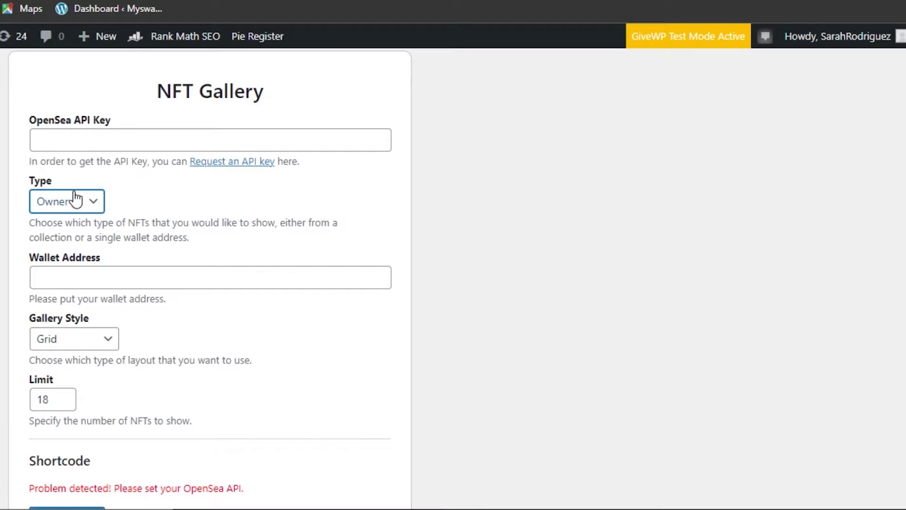
left_click(98, 282)
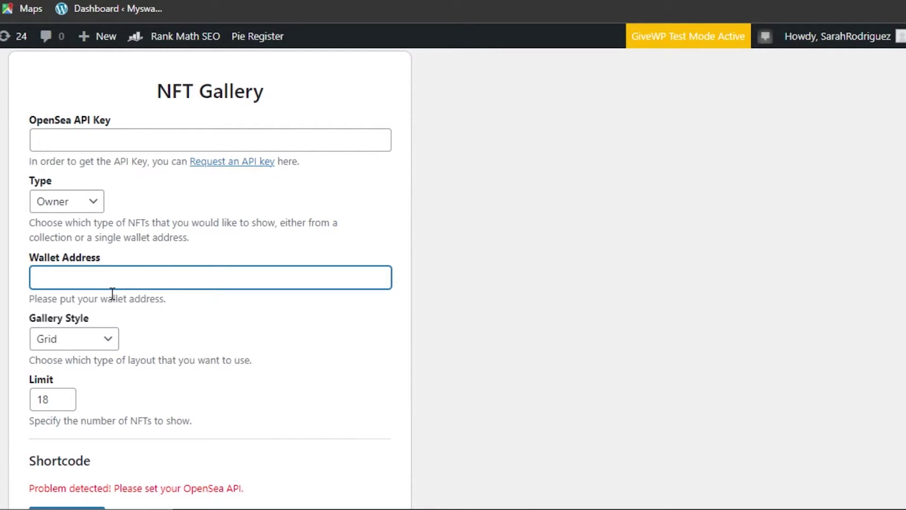
left_click(88, 340)
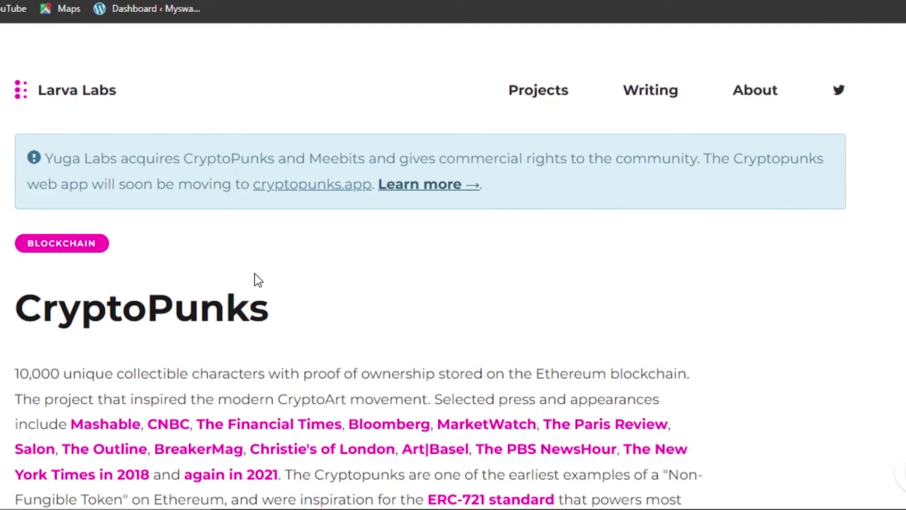
Scroll the CryptoPunks page down to the Largest Sales tiles for punks 1 to 12
scroll(421, 50, "down", 15)
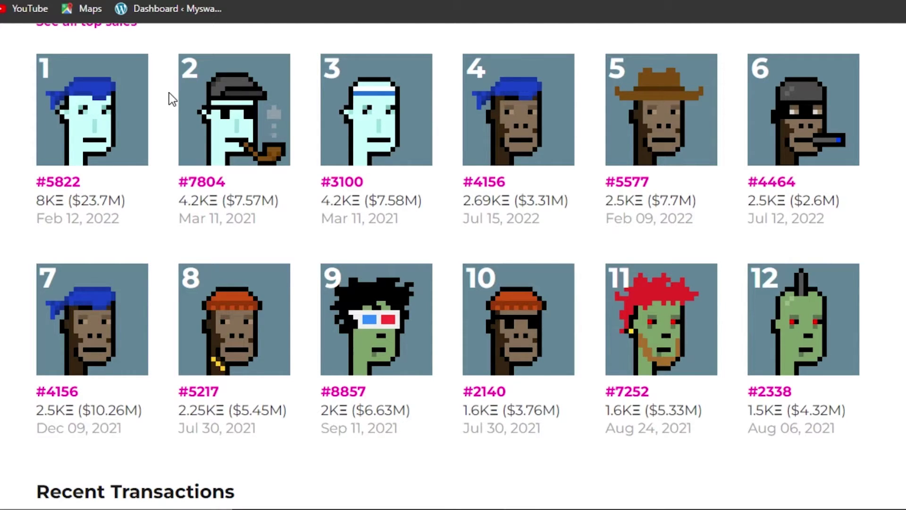
left_click_drag(173, 99, 84, 25)
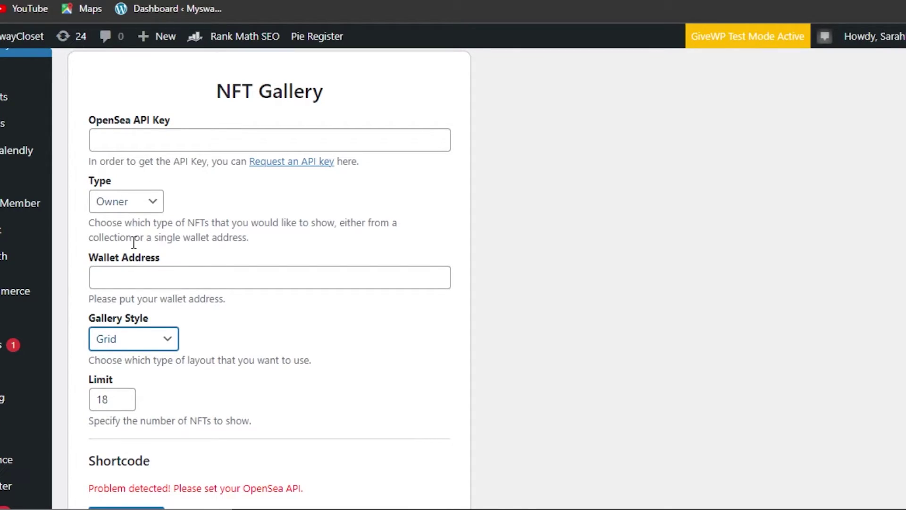
Step the NFT Gallery Limit field up and back down until it reads 20
left_click(122, 395)
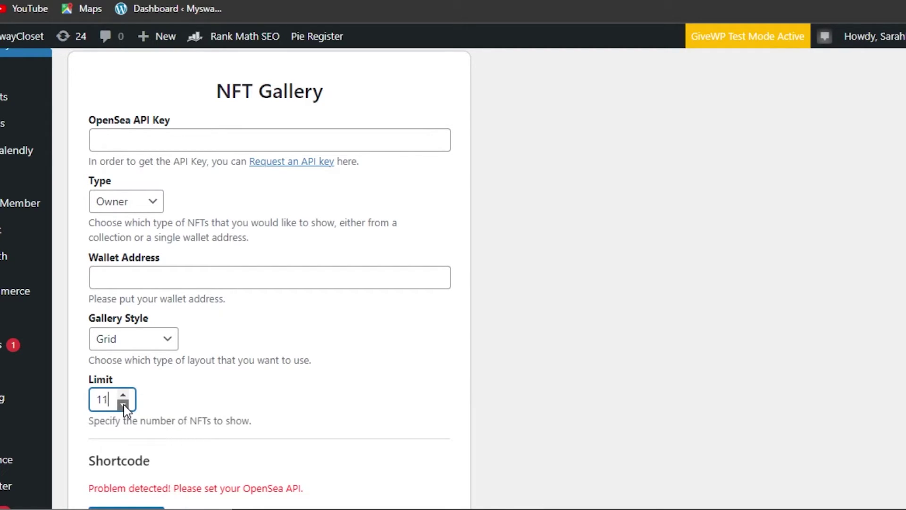
left_click(123, 396)
left_click(123, 396)
left_click(123, 397)
left_click(123, 396)
left_click(123, 396)
left_click(124, 404)
left_click(123, 405)
left_click(123, 404)
left_click(123, 404)
left_click(123, 404)
left_click(124, 404)
left_click(123, 405)
left_click(123, 404)
left_click(123, 405)
left_click(123, 404)
left_click(124, 405)
Scroll the settings form and place the cursor in the OpenSea API Key field
scroll(499, 228, "down", 3)
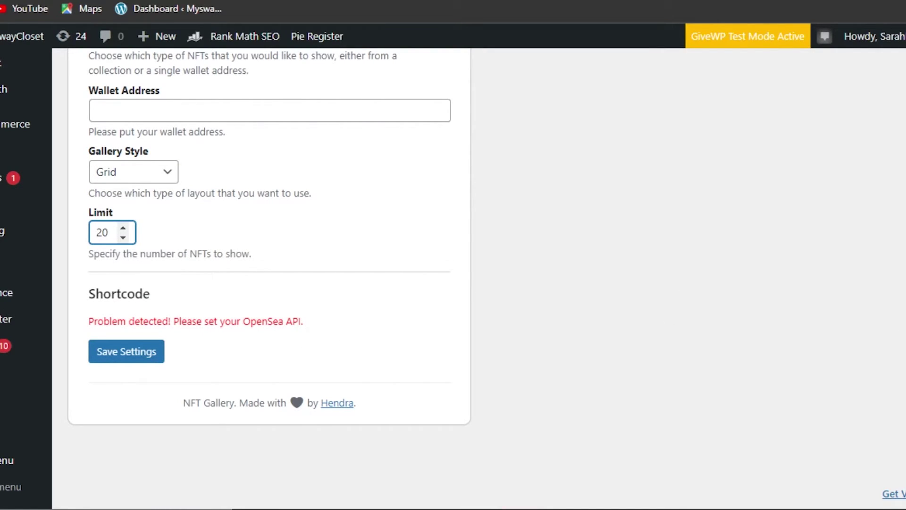
scroll(269, 278, "up", 5)
left_click(167, 218)
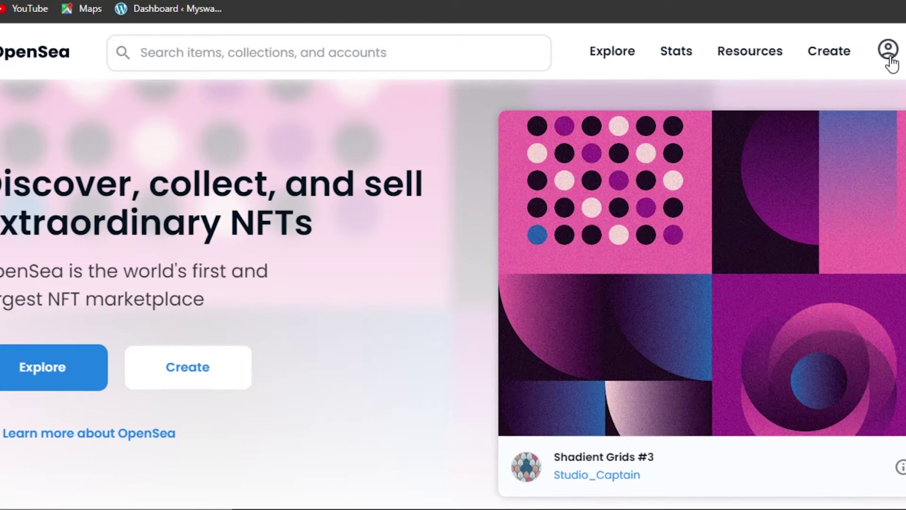
mouse_move(890, 61)
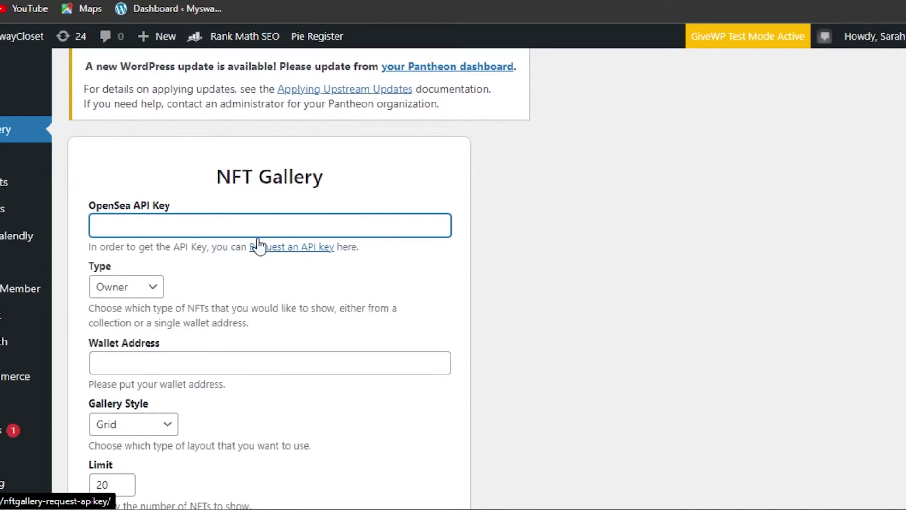
Try saving the NFT Gallery settings, get the empty Wallet Address warning, then return to Dashboard
scroll(160, 165, "down", 5)
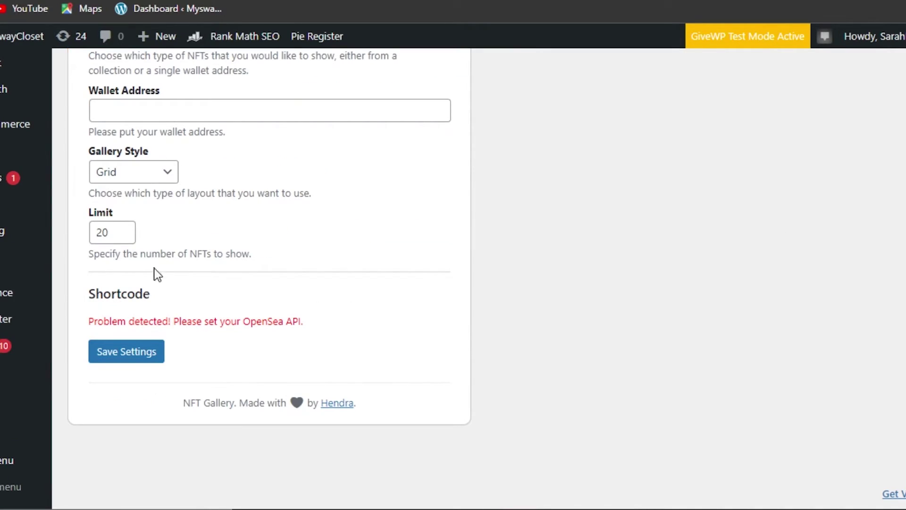
left_click(136, 357)
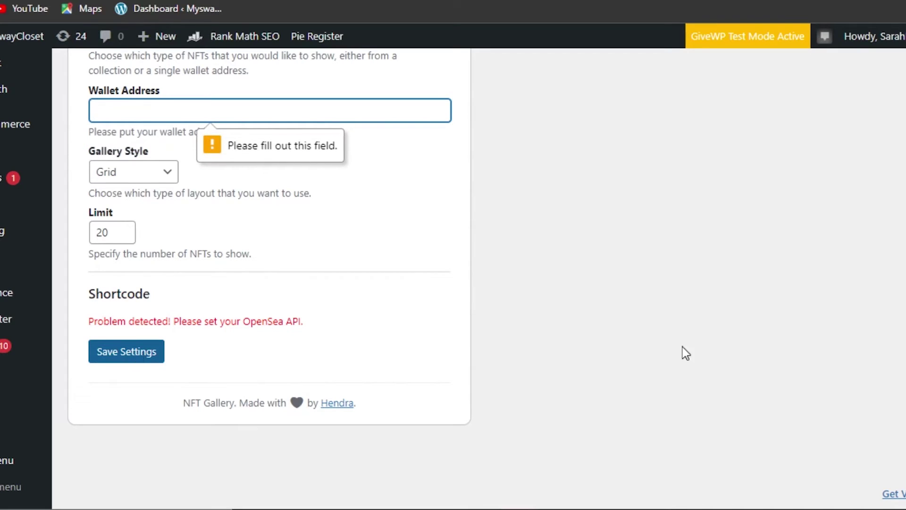
scroll(813, 377, "up", 6)
left_click(3, 76)
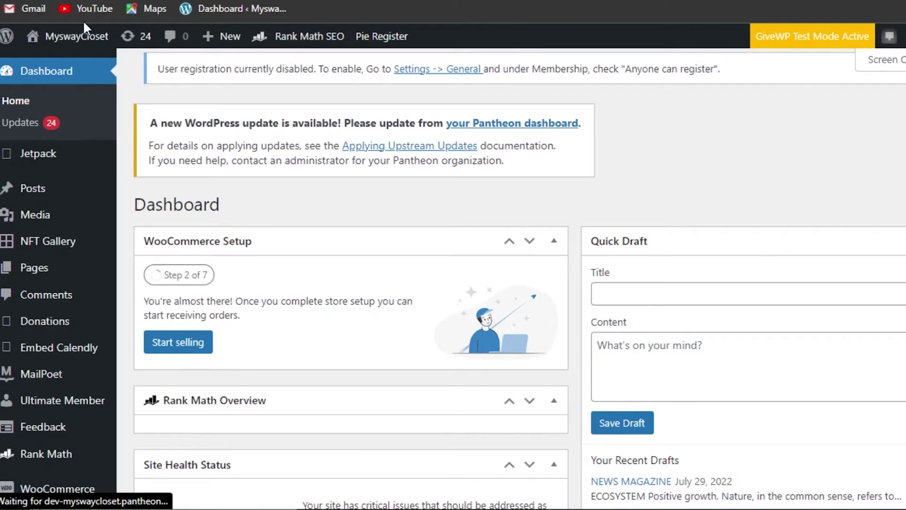
Visit the live site from the site name in the Dashboard admin bar
mouse_move(86, 38)
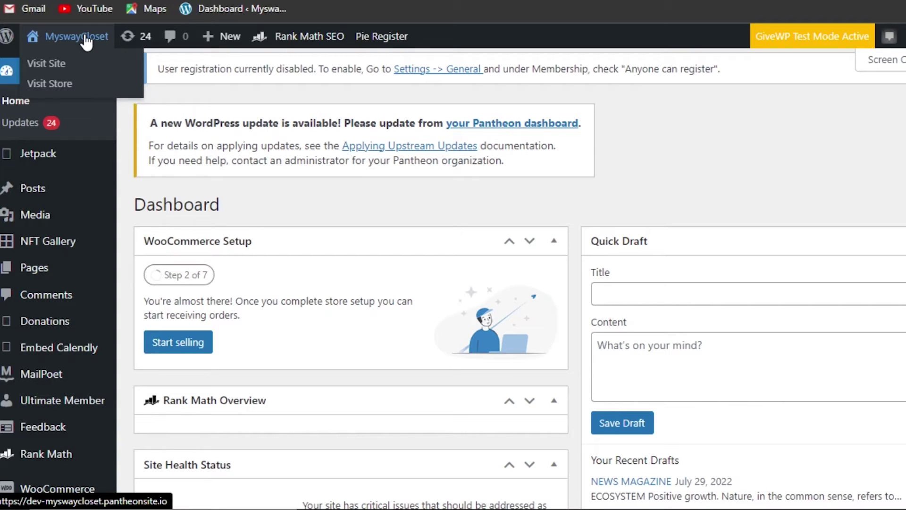
left_click(85, 41)
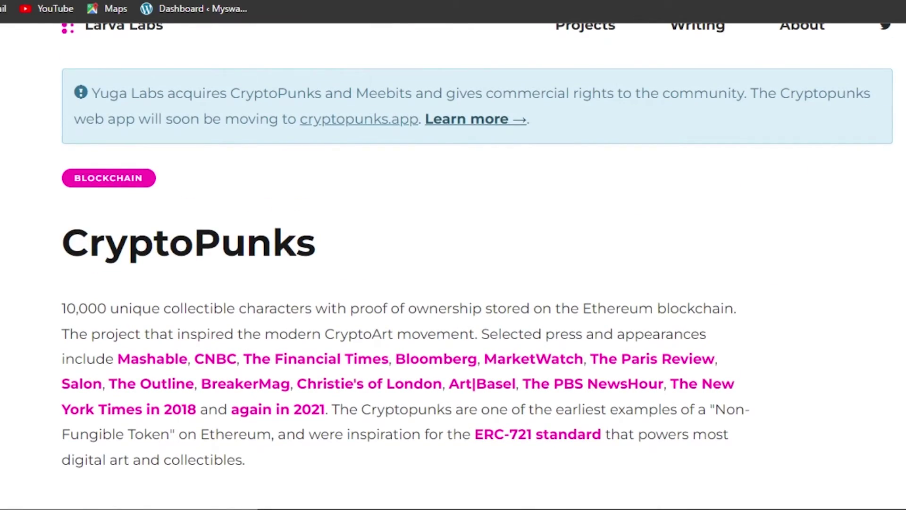
scroll(453, 264, "down", 15)
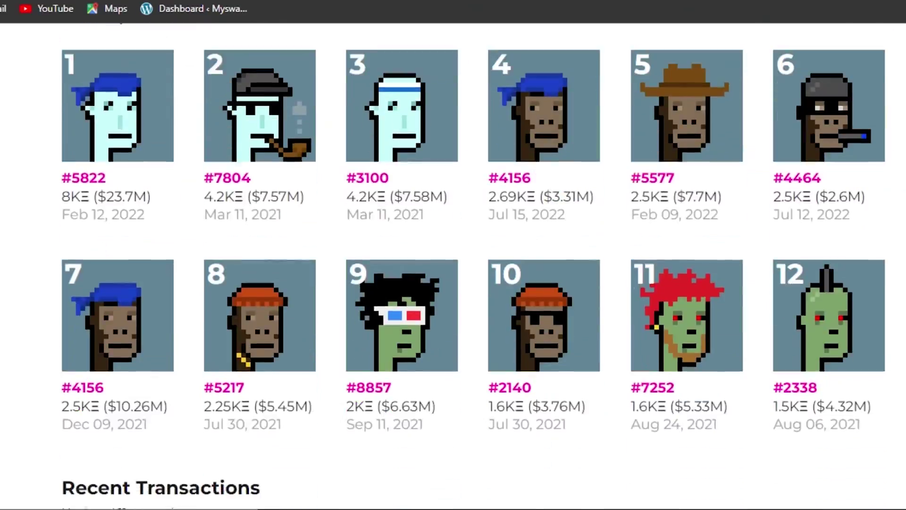
scroll(453, 265, "down", 15)
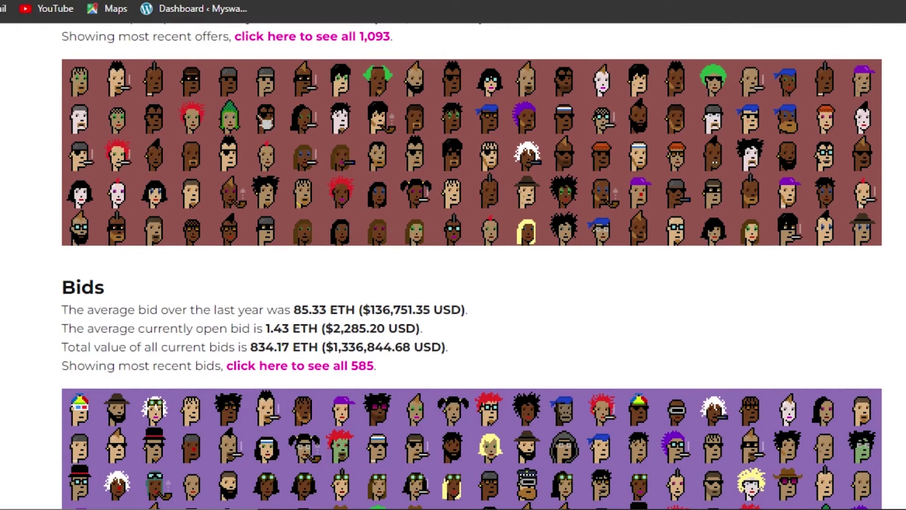
scroll(599, 156, "down", 15)
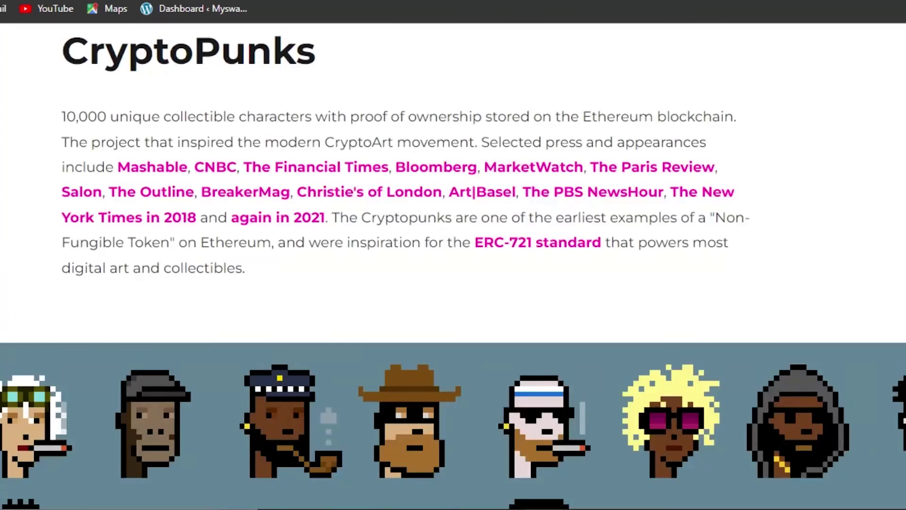
scroll(453, 264, "up", 5)
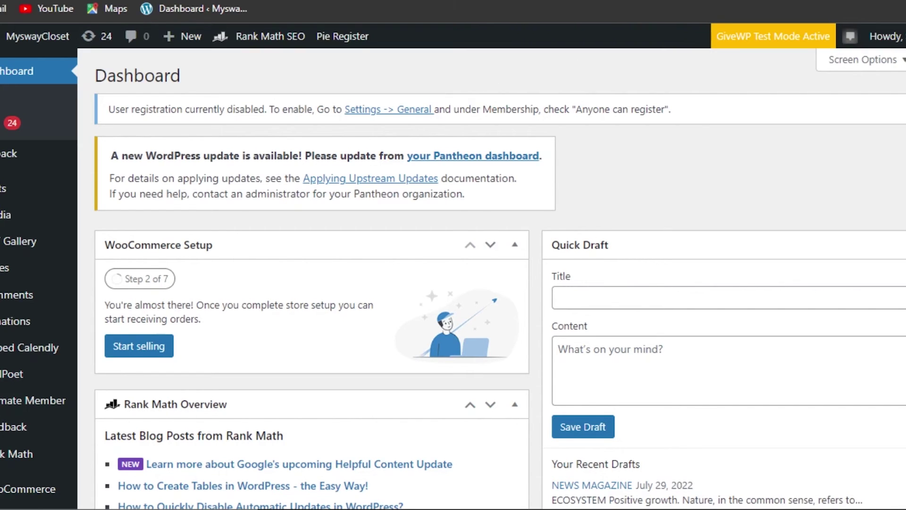
scroll(289, 170, "down", 10)
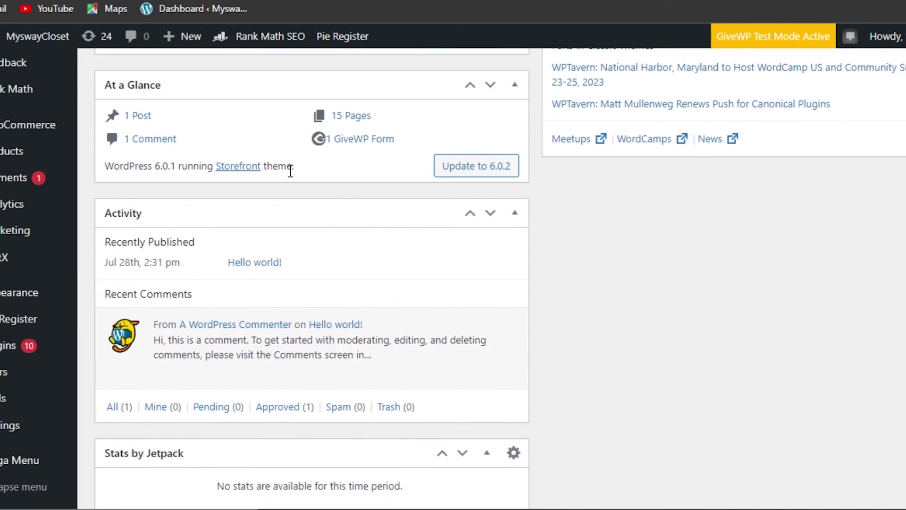
mouse_move(60, 267)
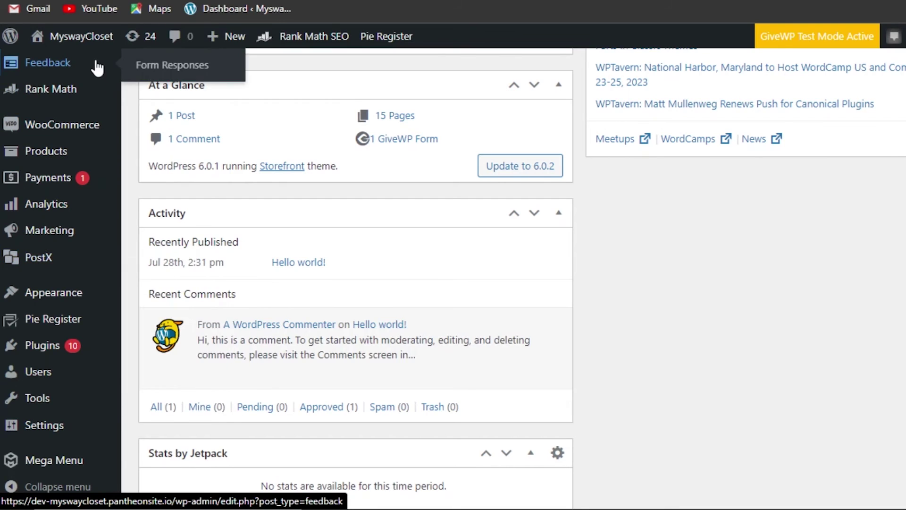
scroll(550, 188, "up", 10)
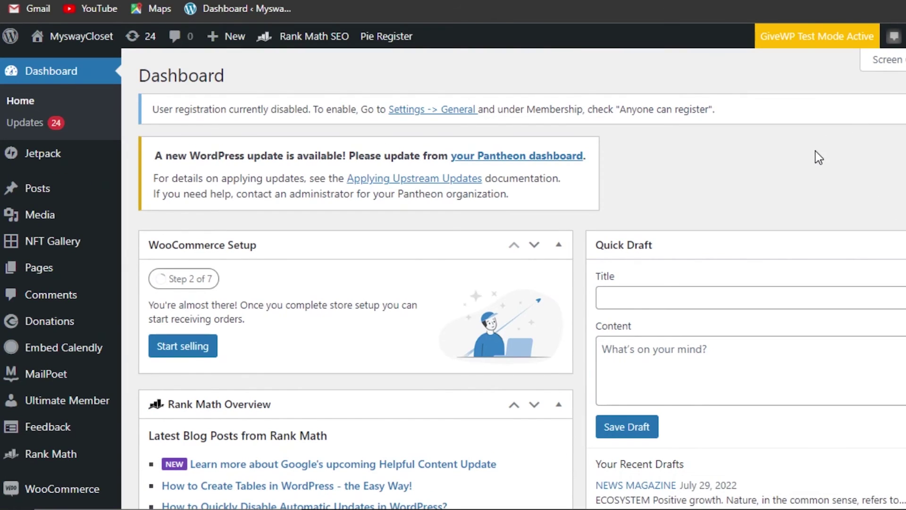